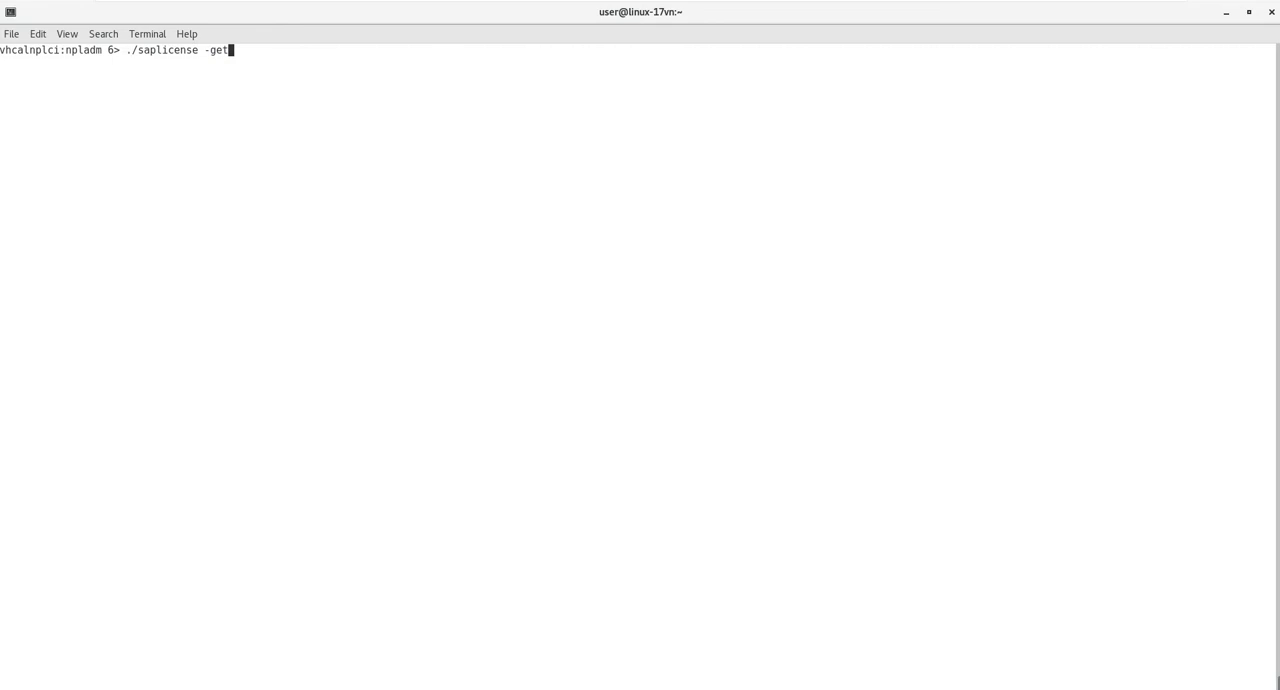
- Run ./saplicense -get in the terminal and copy the returned hardware key
key(Return)
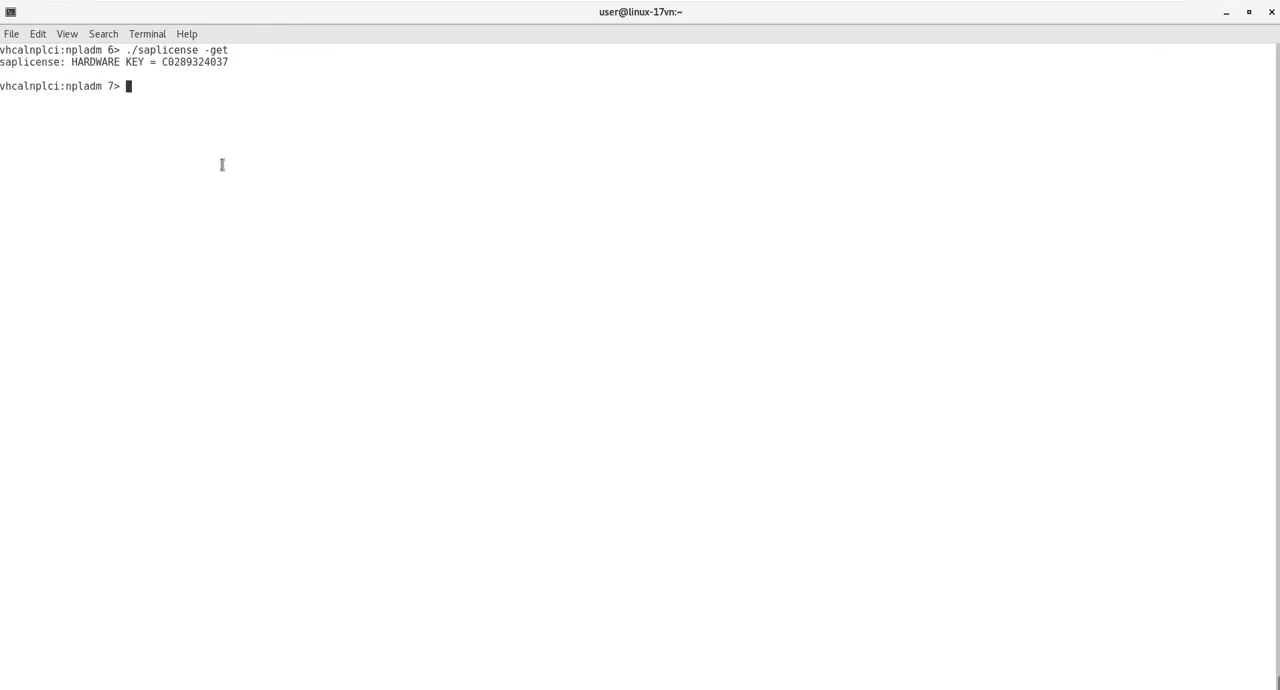
double_click(194, 62)
right_click(199, 70)
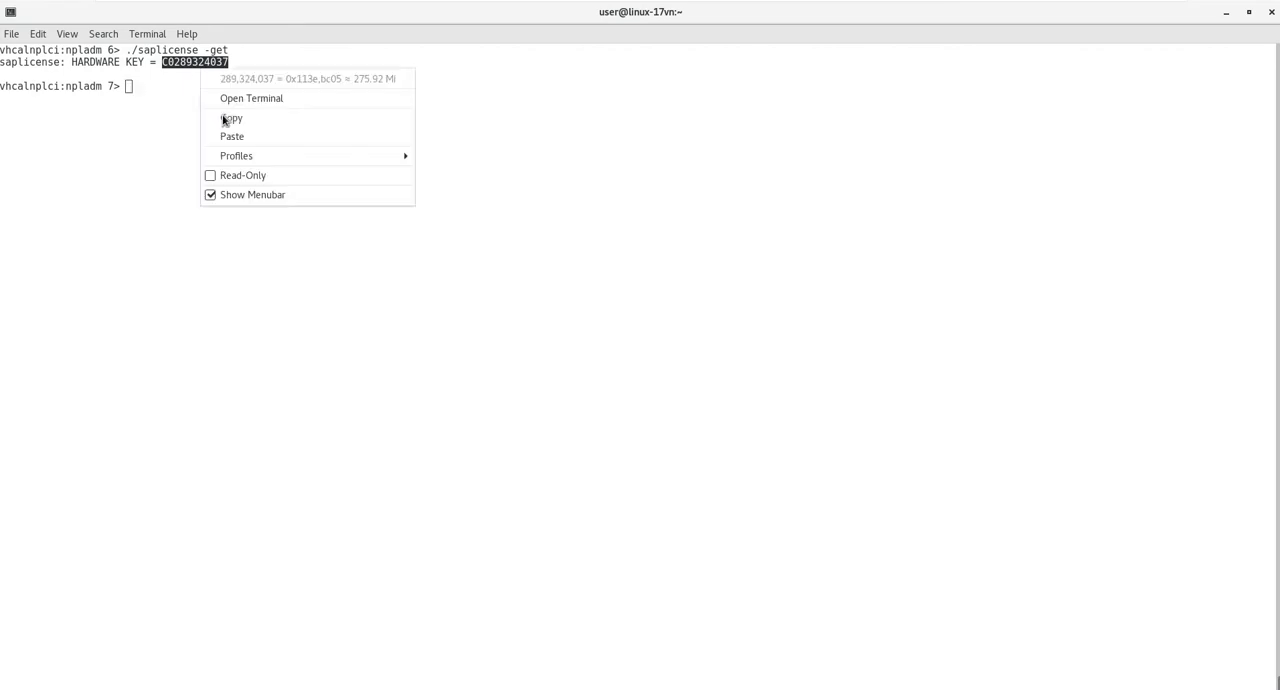
click(226, 118)
click(520, 307)
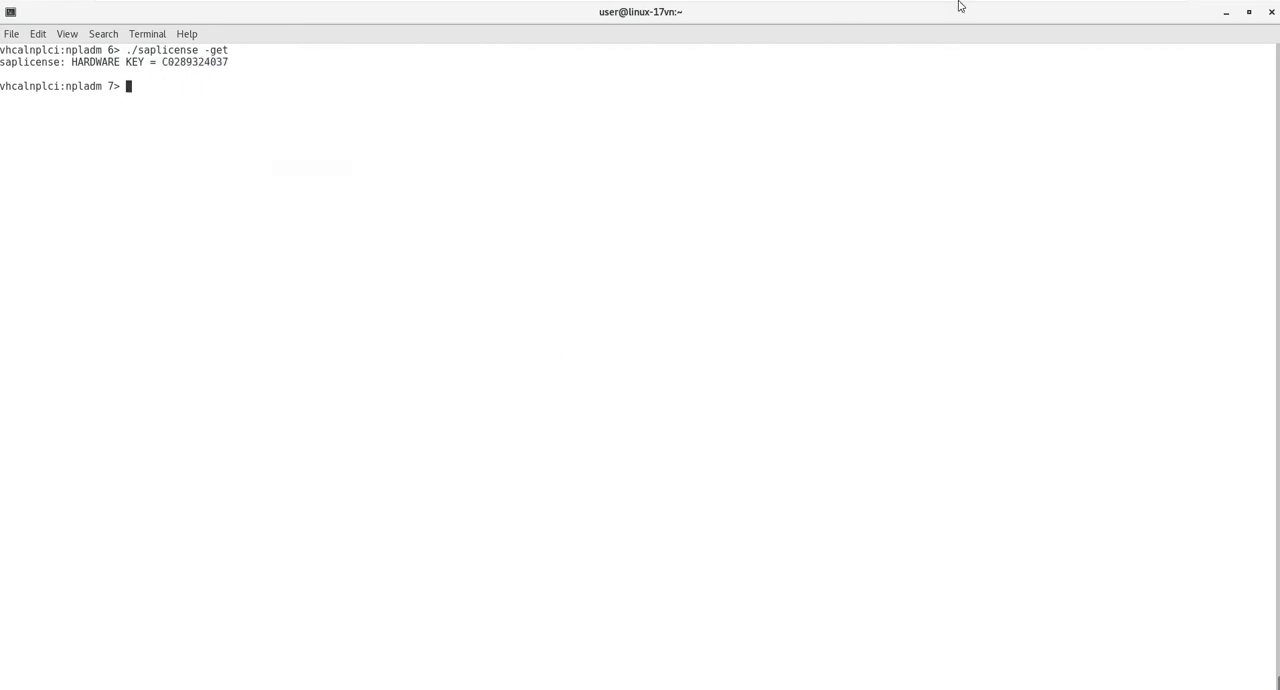
- Switch to Chrome and choose NPL - SAP NetWeaver 7.x (Sybase ASE) as the system on the SAP license key page
click(1122, 10)
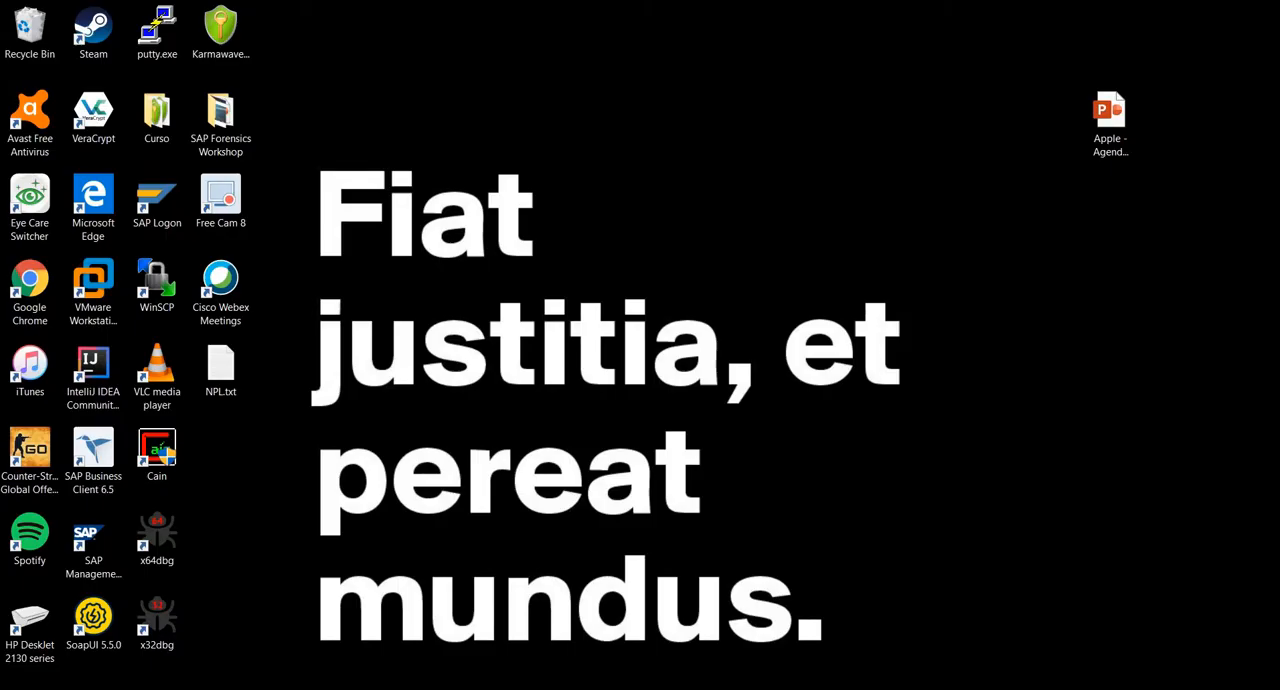
click(200, 688)
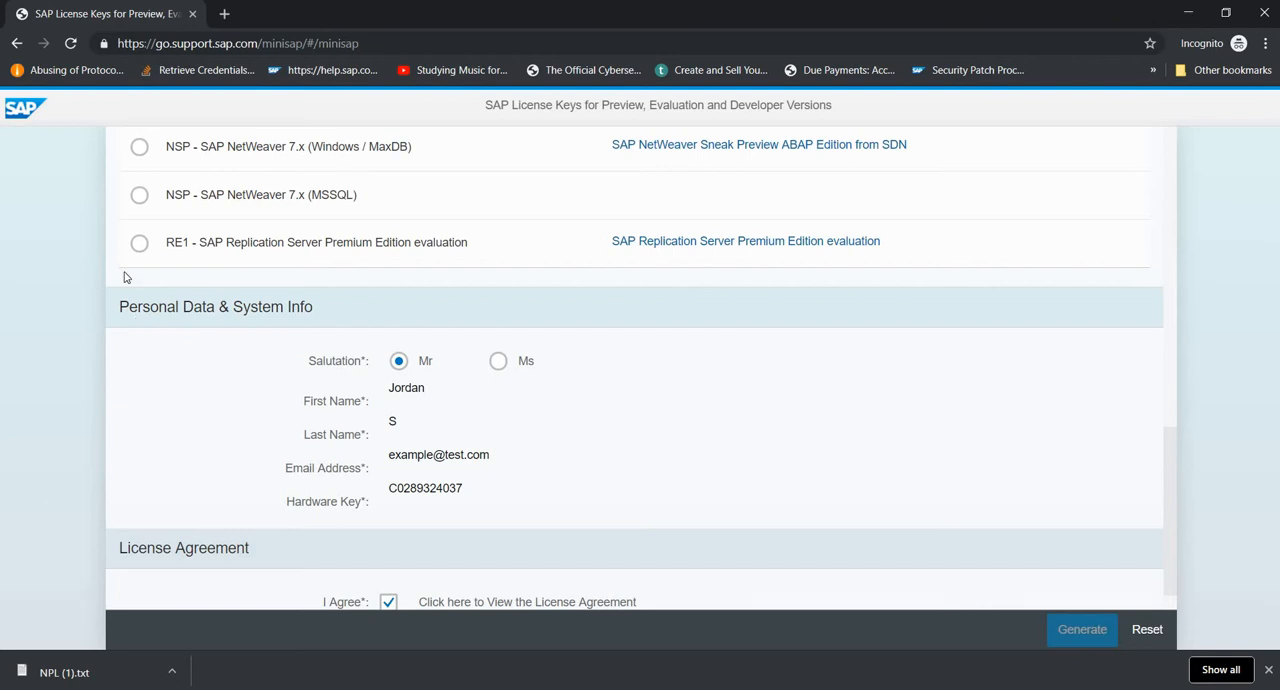
scroll(133, 289, up, 10)
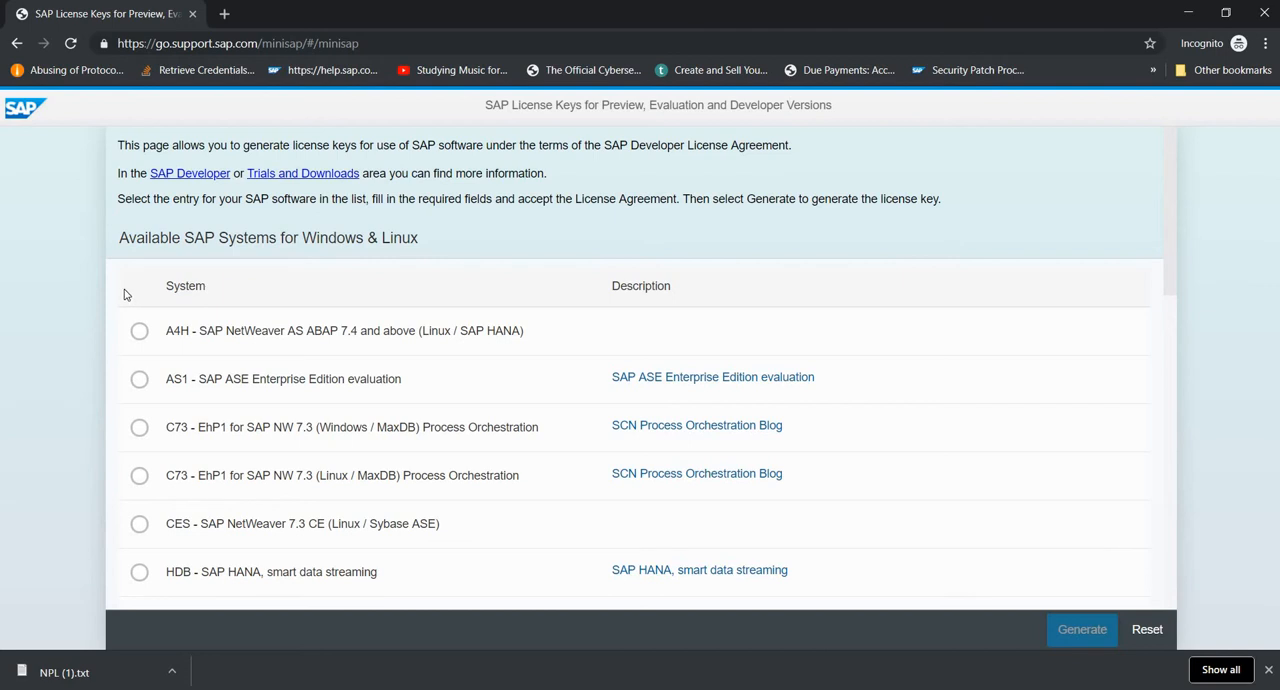
scroll(126, 295, down, 1)
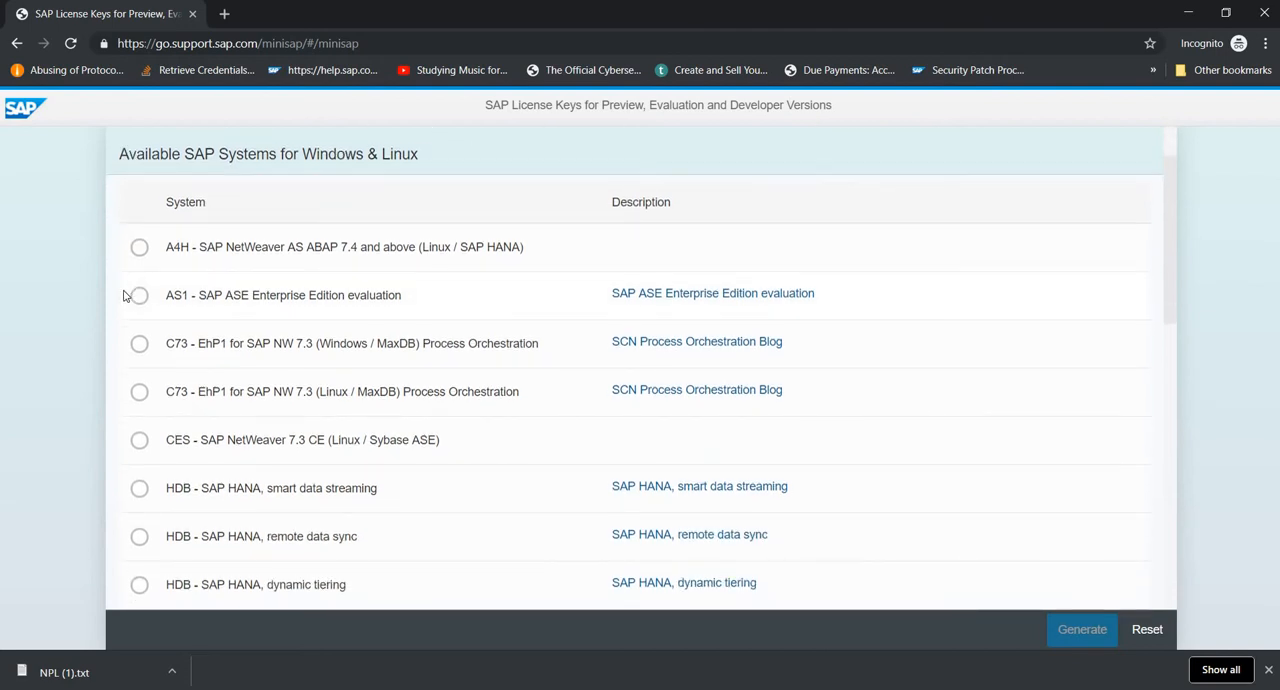
scroll(124, 295, down, 6)
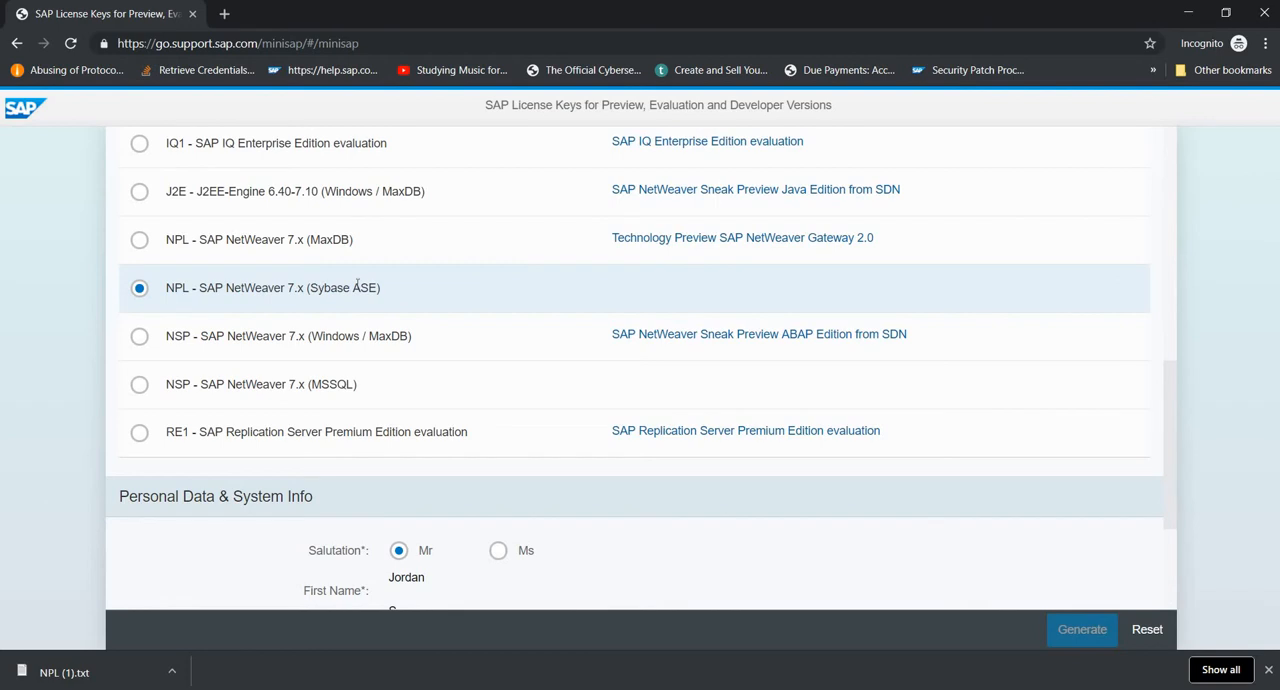
scroll(345, 287, down, 2)
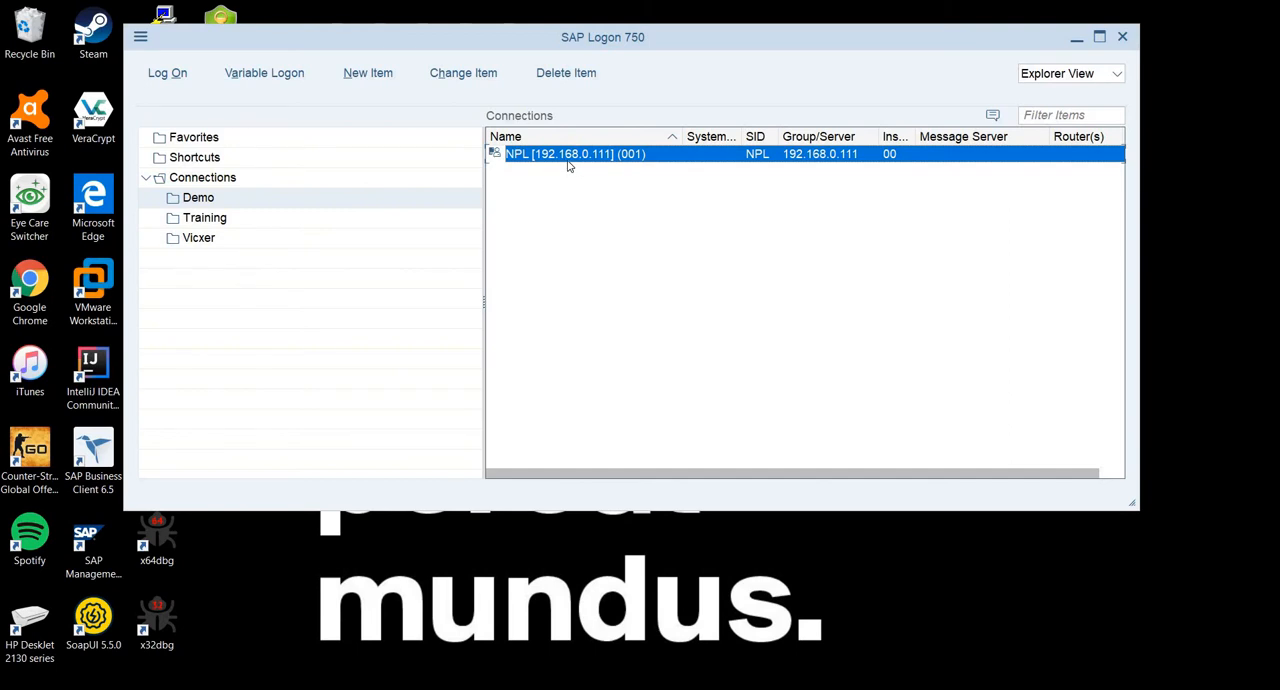
- Open the NPL connection from SAP Logon's Demo folder and maximize its logon window
double_click(565, 155)
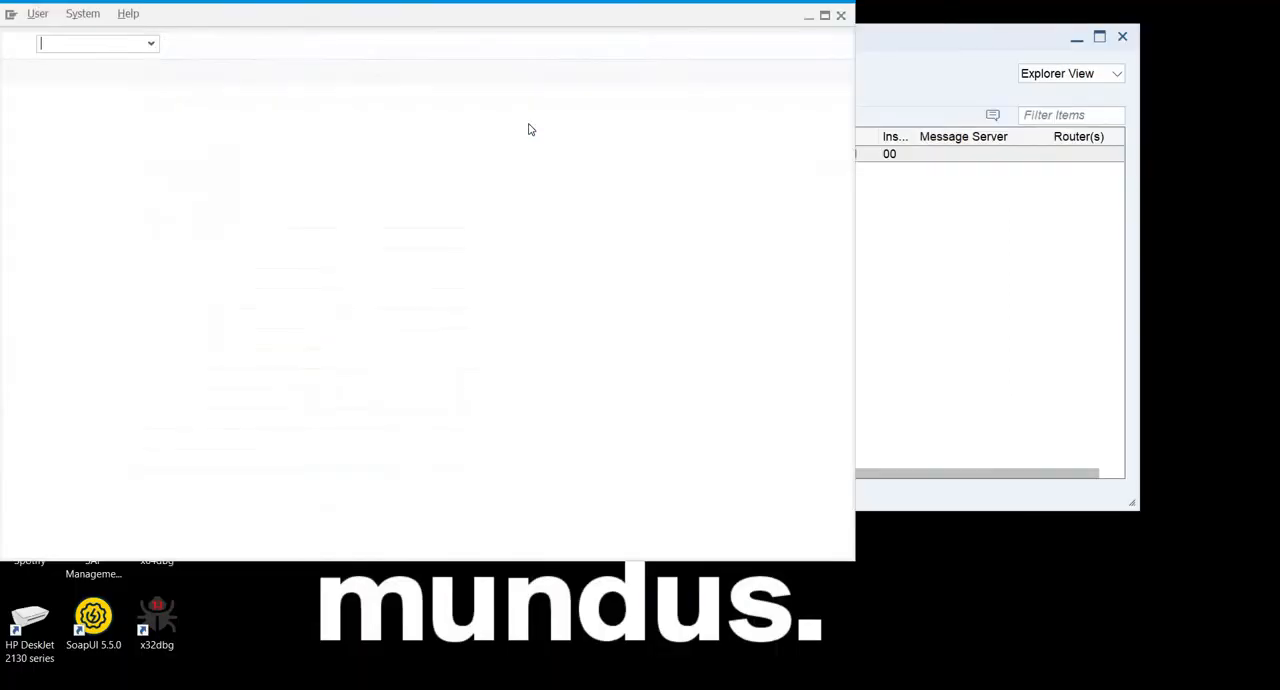
double_click(686, 80)
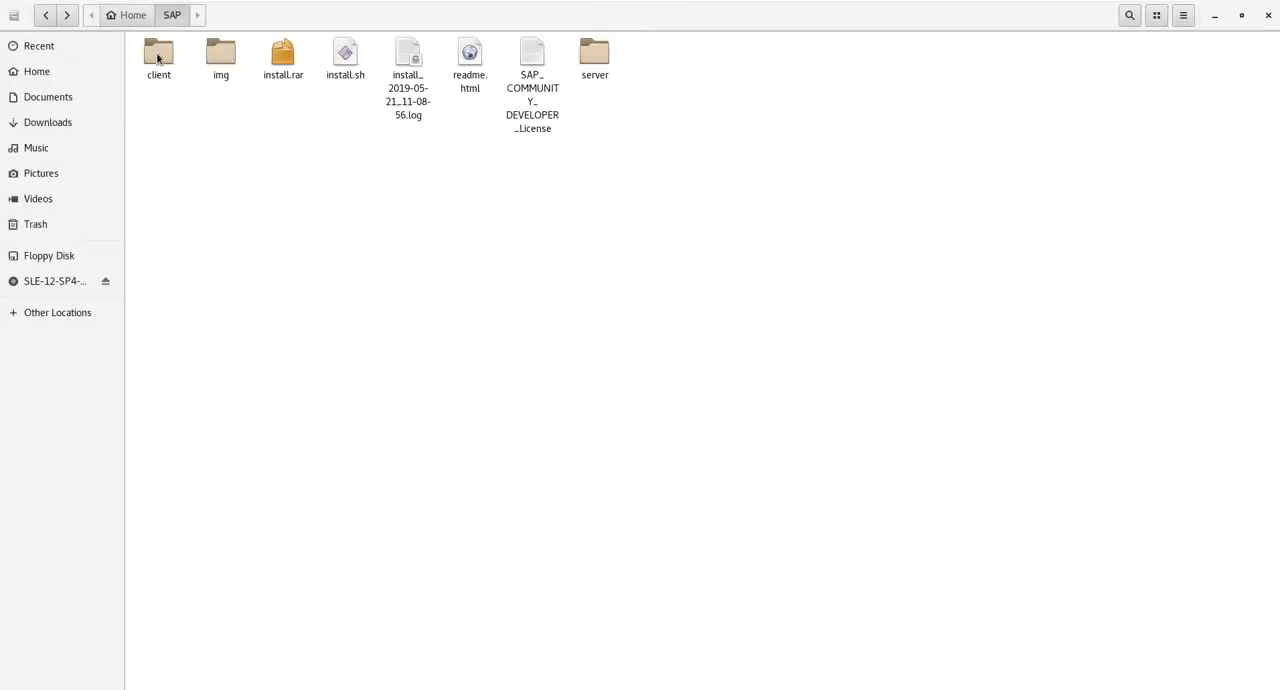
- Open the client folder inside the SAP directory on the Linux machine and examine its JavaGUI and SAPGUI4Windows folders
click(157, 58)
drag(753, 345, 330, 235)
double_click(164, 66)
drag(290, 196, 207, 204)
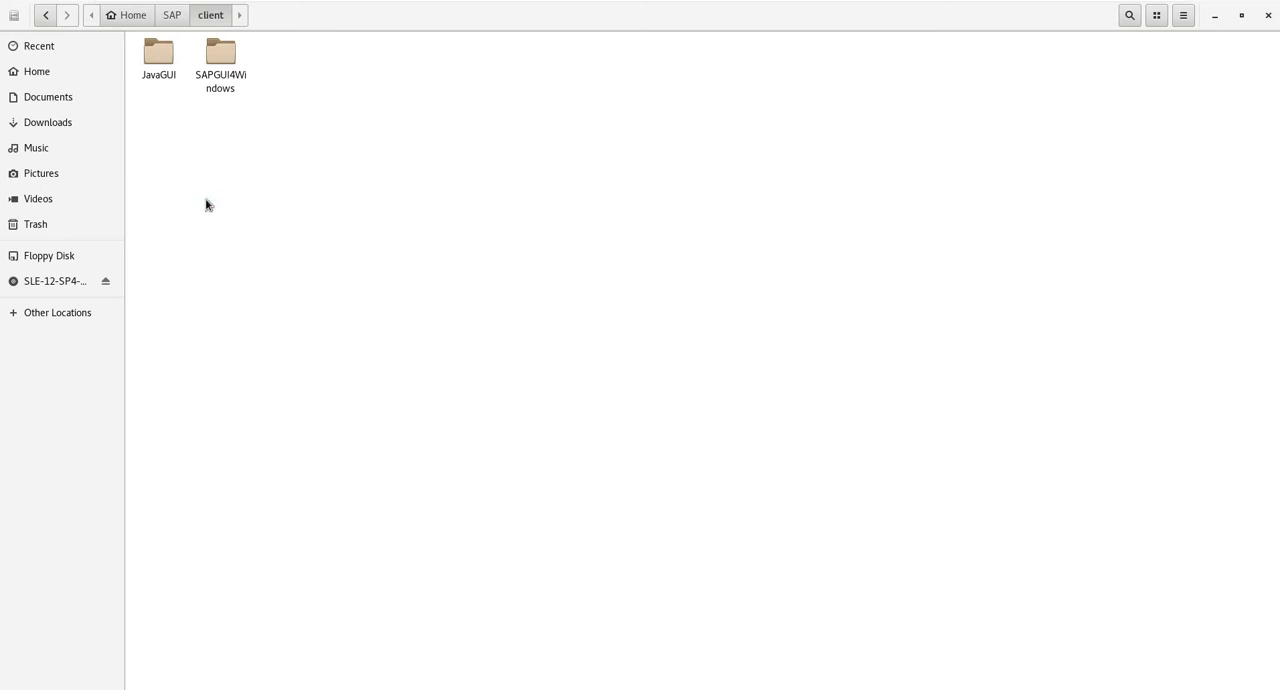
drag(304, 128, 232, 50)
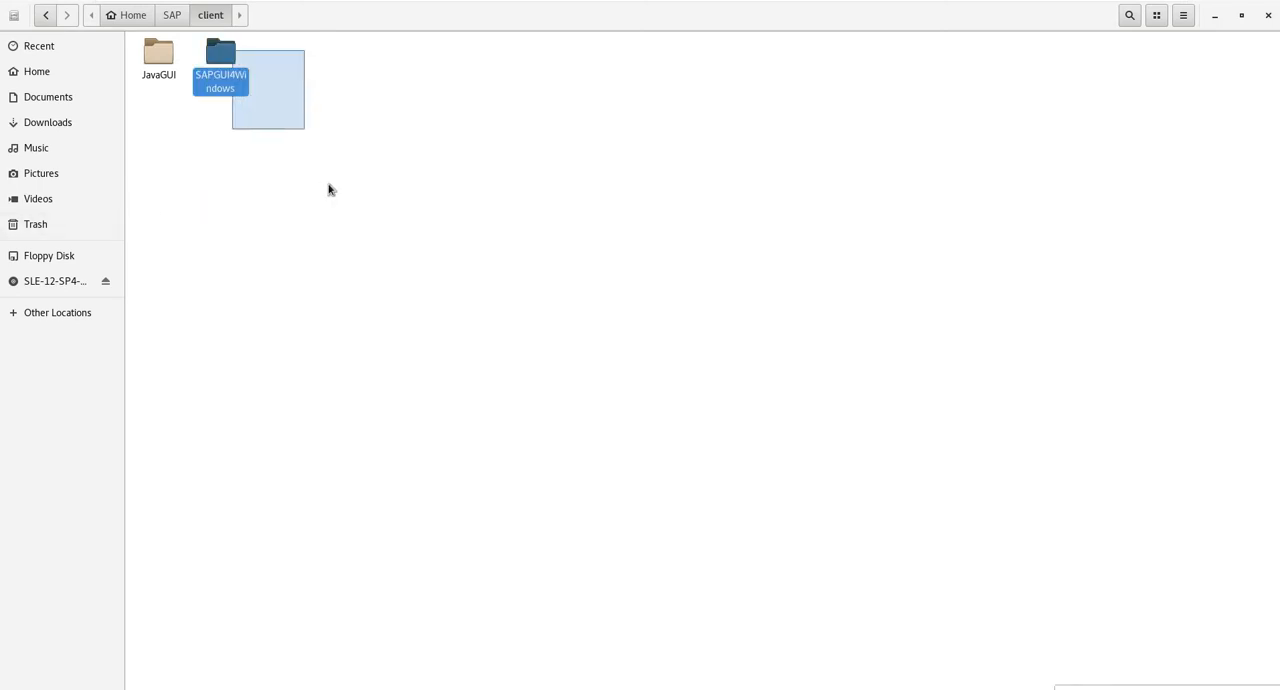
click(328, 191)
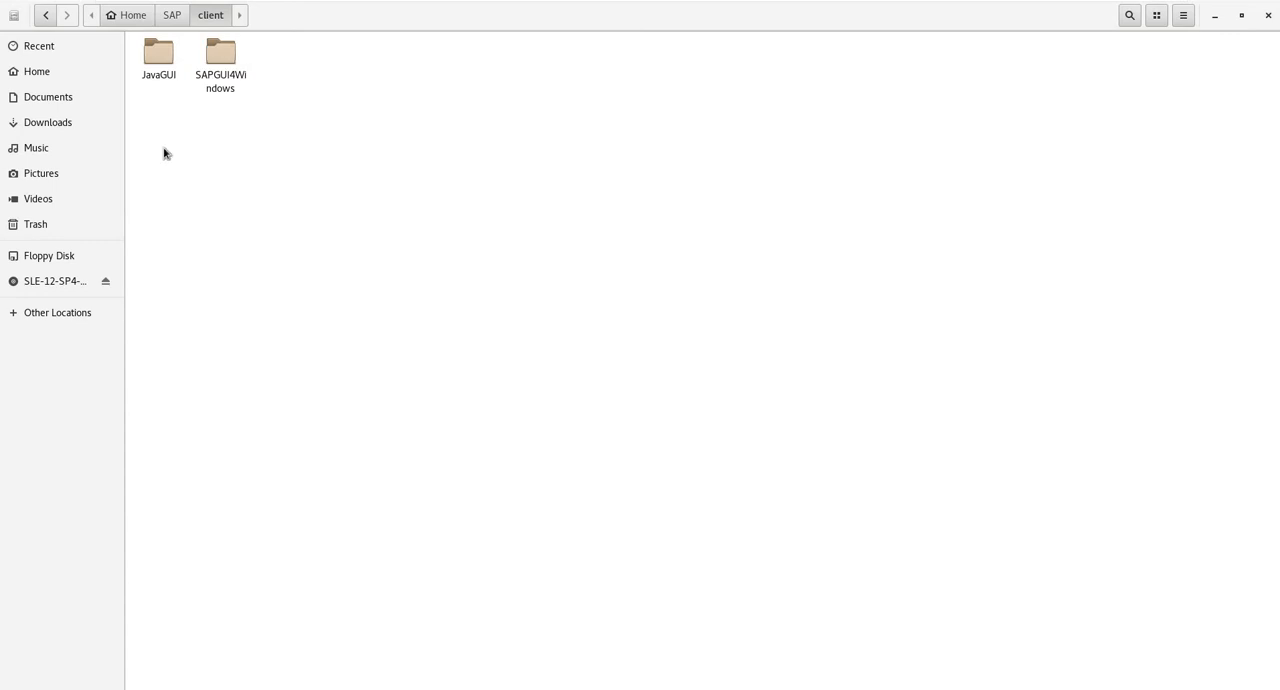
click(160, 74)
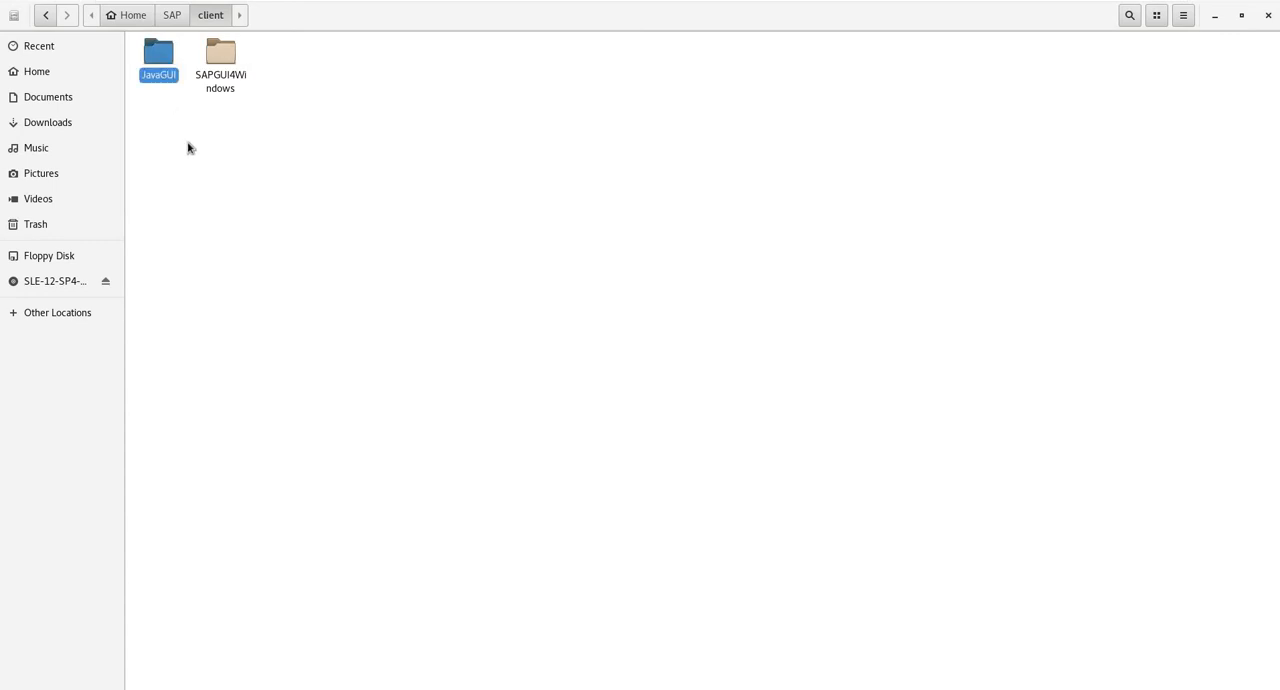
right_click(268, 256)
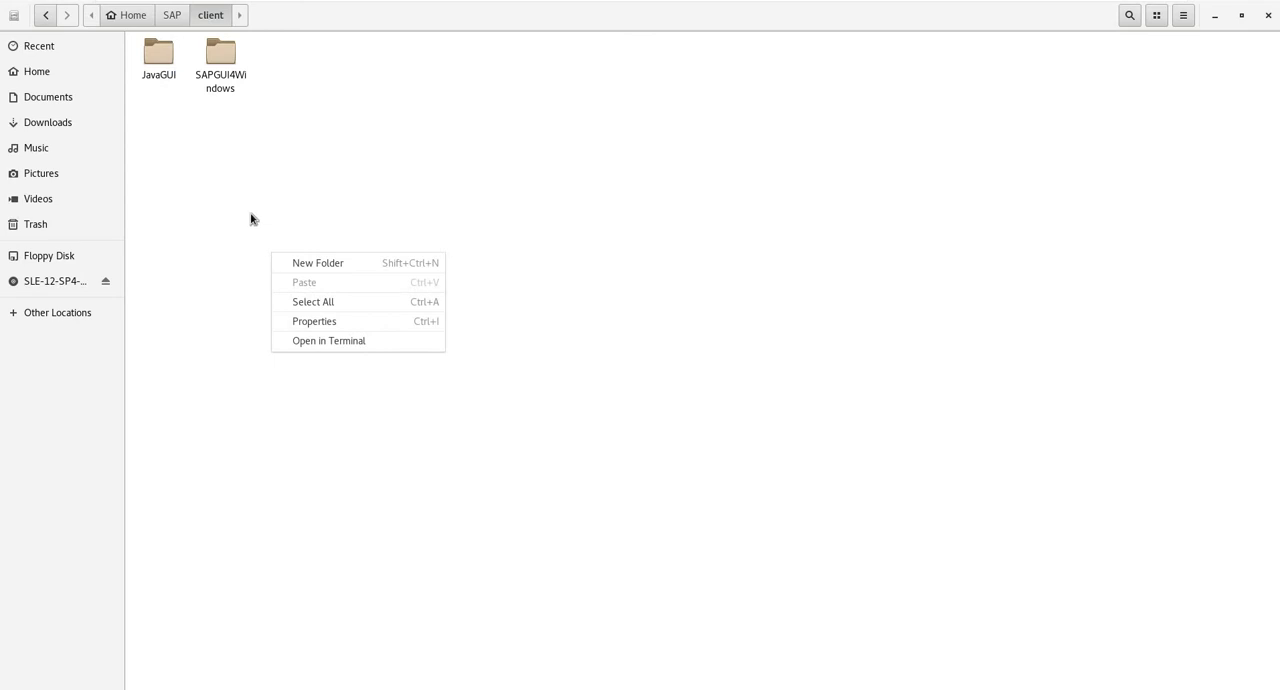
click(250, 219)
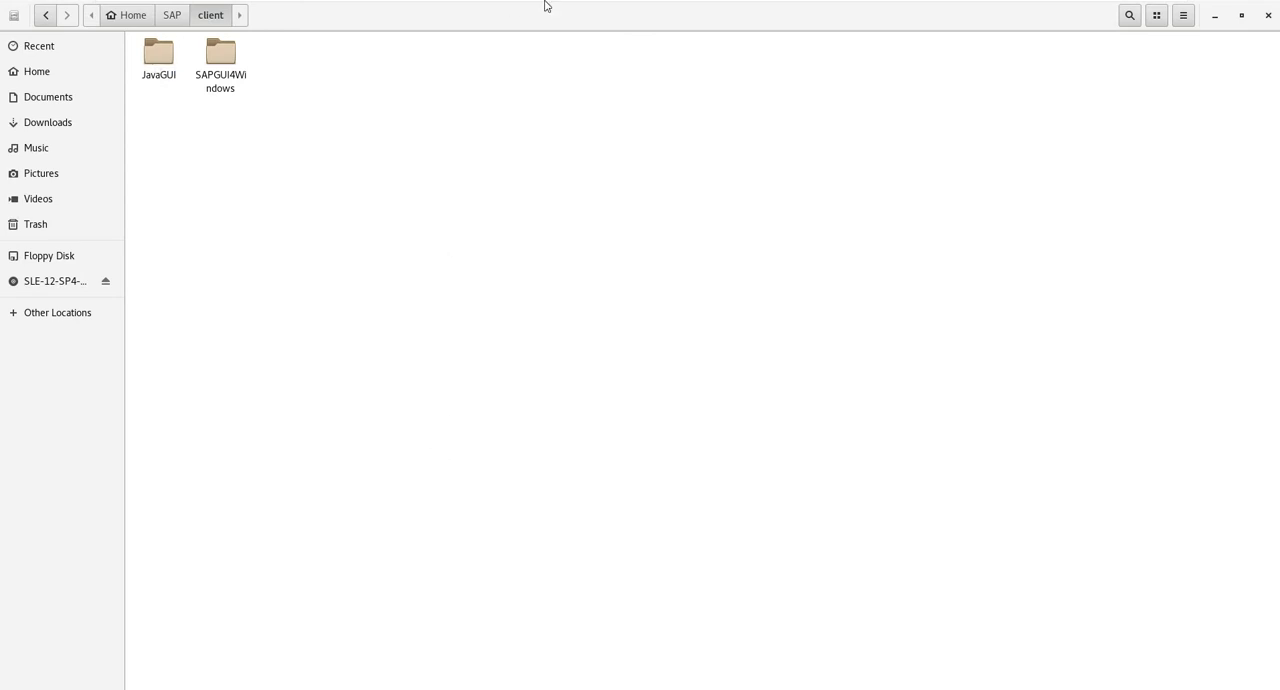
- Switch to readme.html in Firefox and examine the SAP Users table for the SAP* client and password details
mouse_move(546, 3)
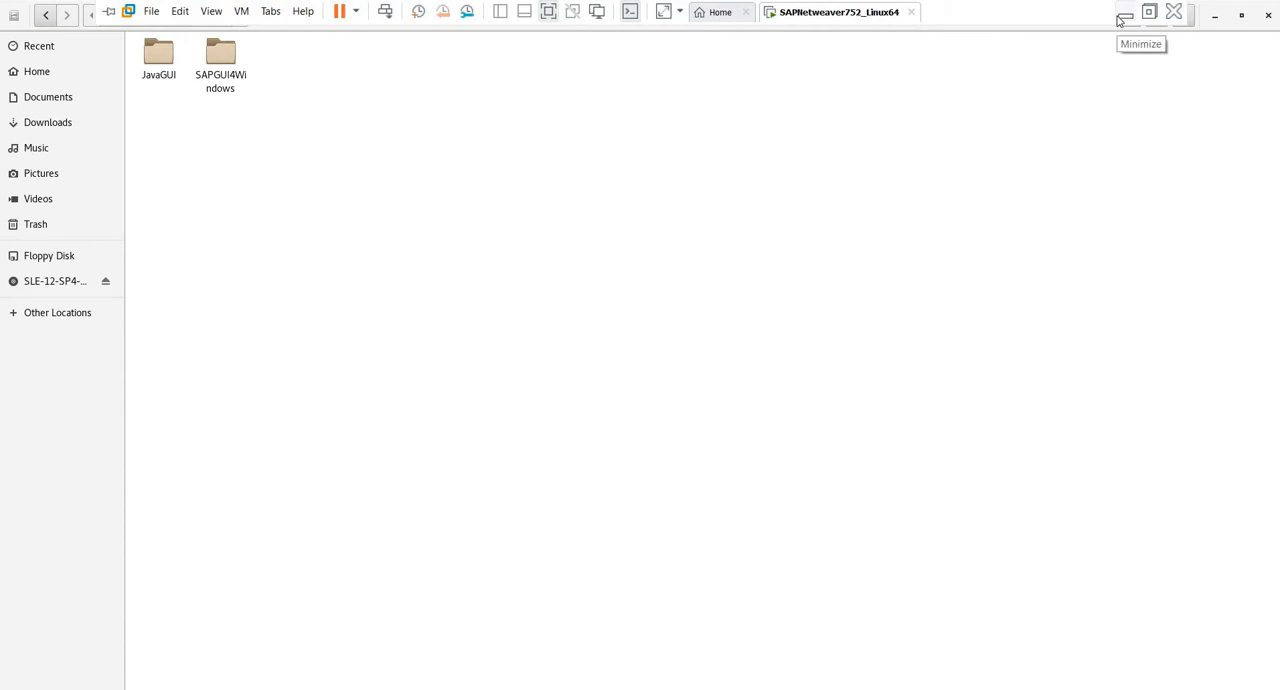
click(386, 688)
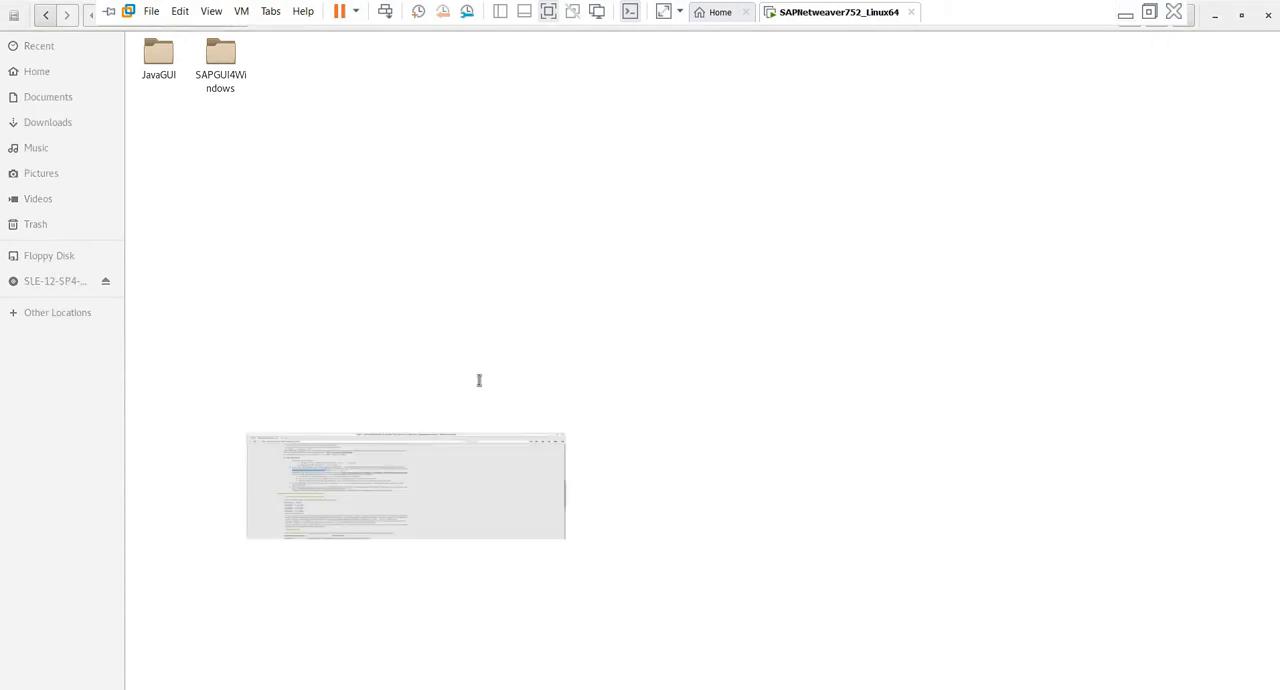
scroll(595, 465, down, 1)
scroll(594, 467, down, 10)
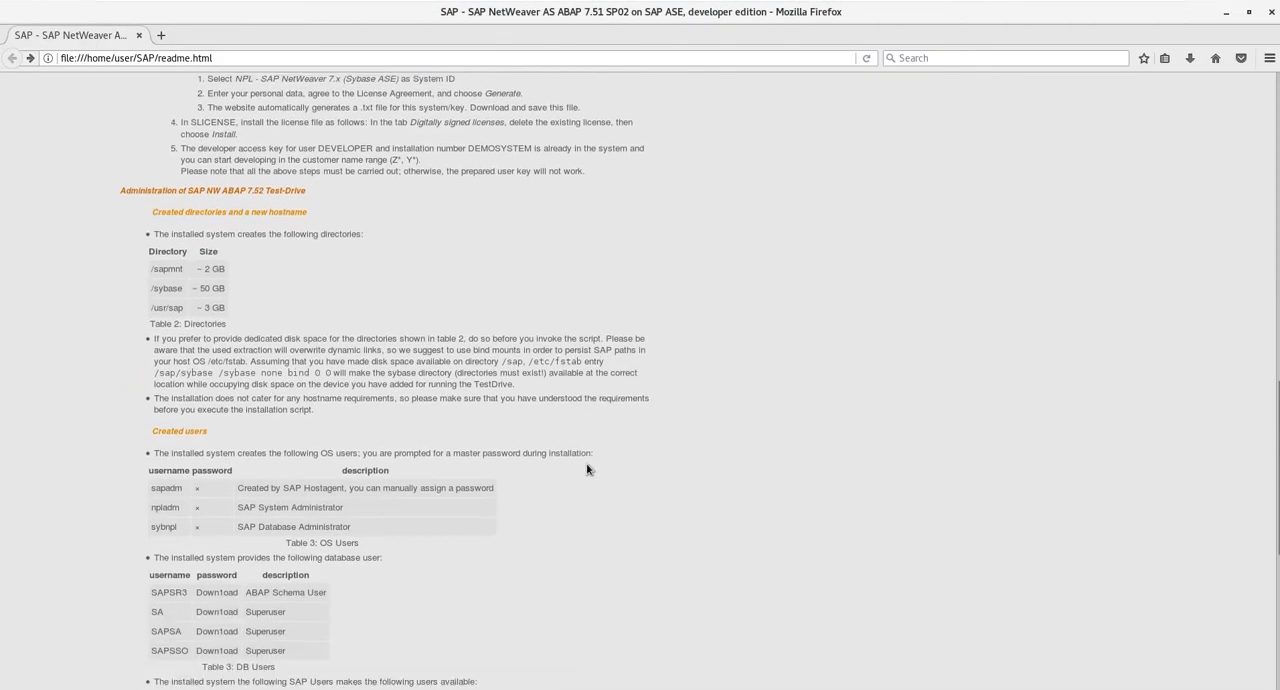
scroll(585, 470, down, 2)
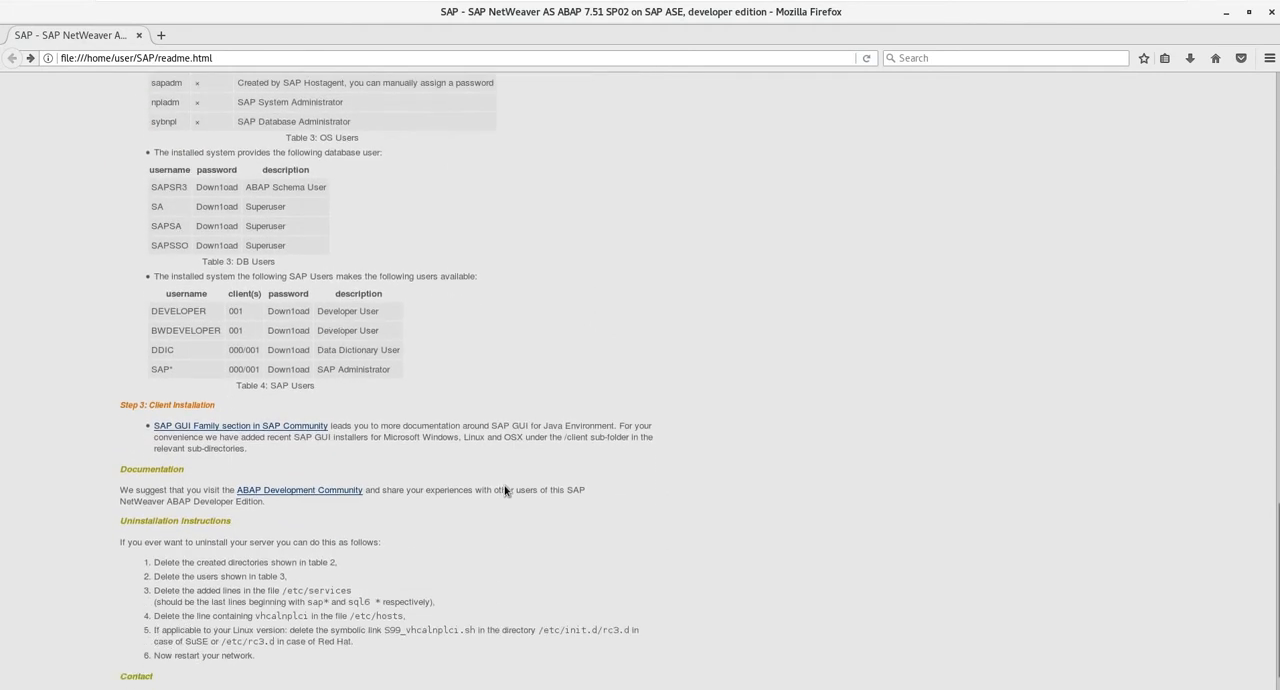
scroll(503, 491, up, 2)
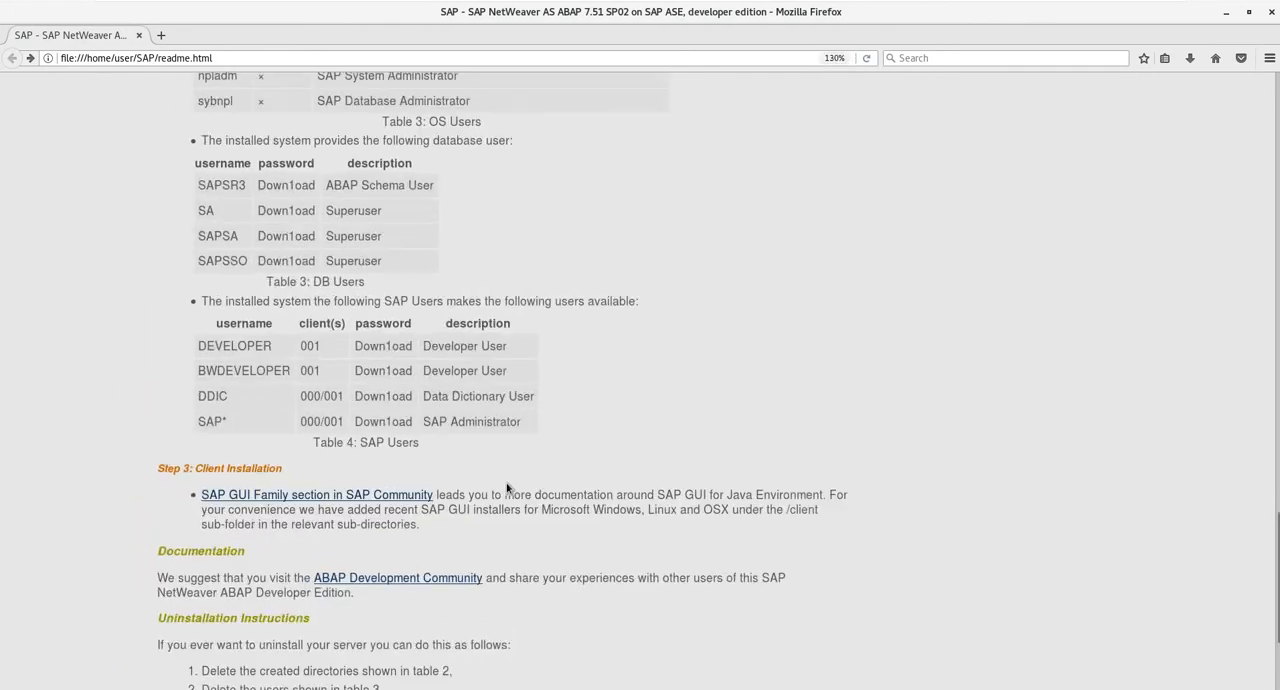
scroll(504, 491, up, 1)
scroll(506, 483, down, 5)
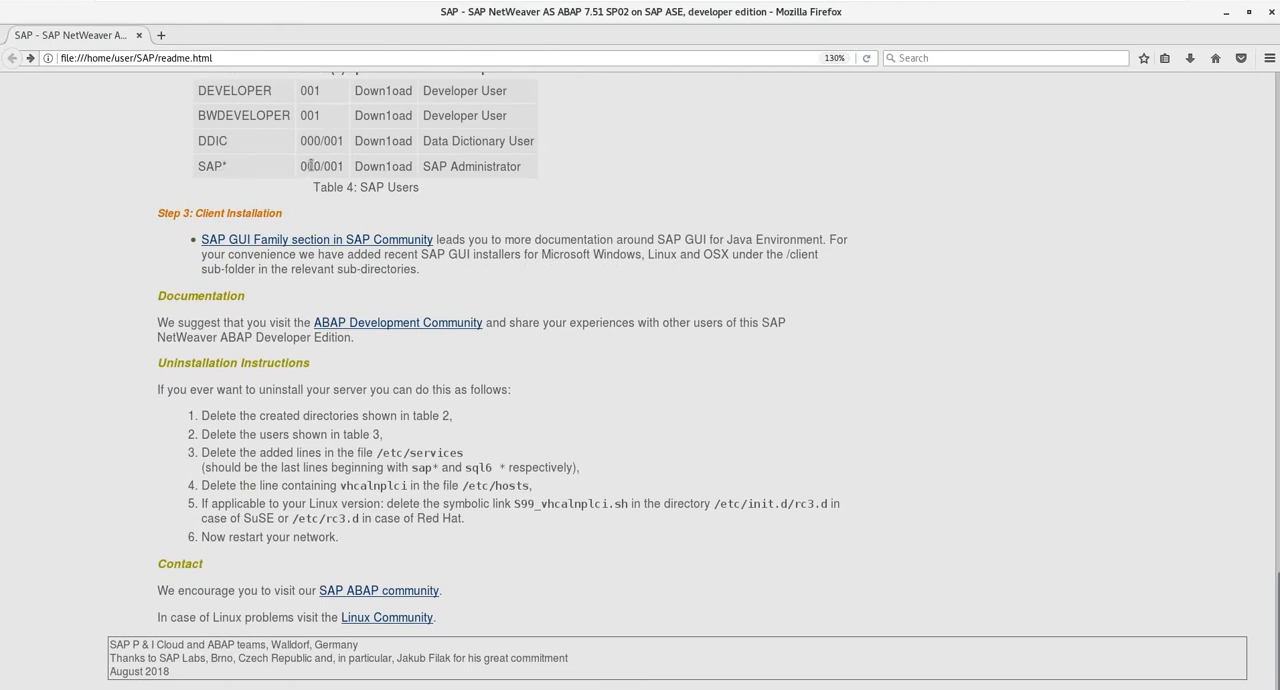
double_click(390, 169)
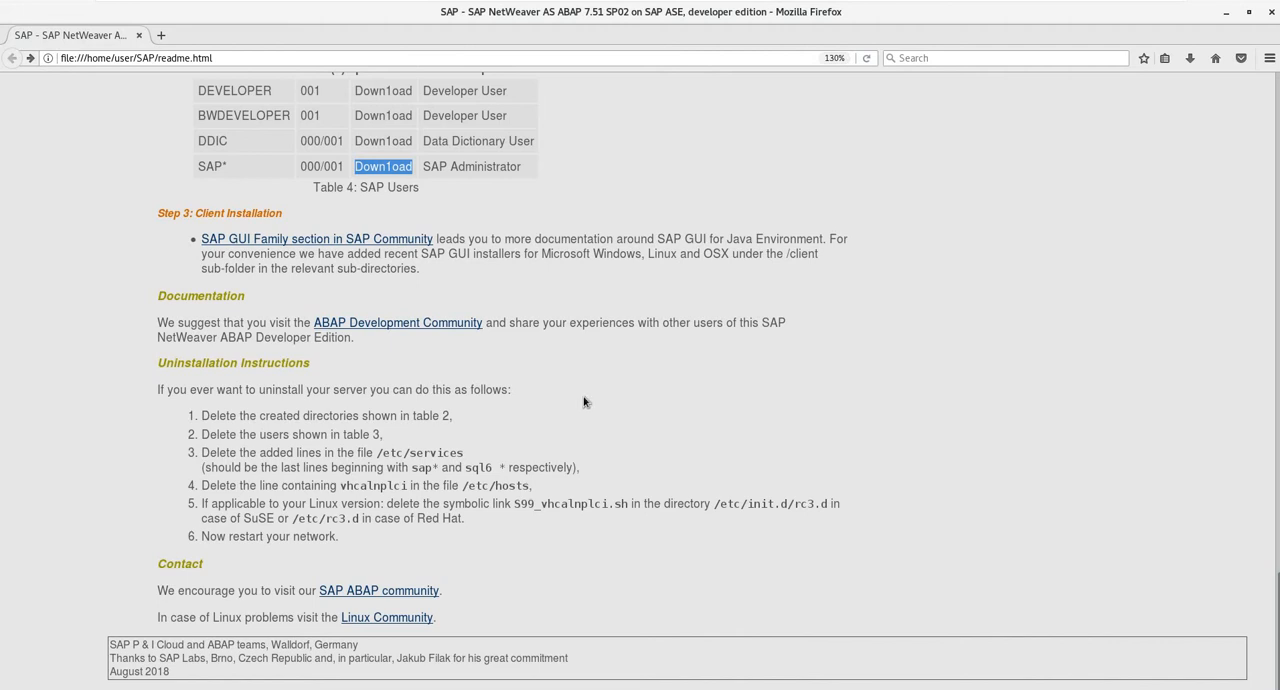
scroll(585, 402, up, 1)
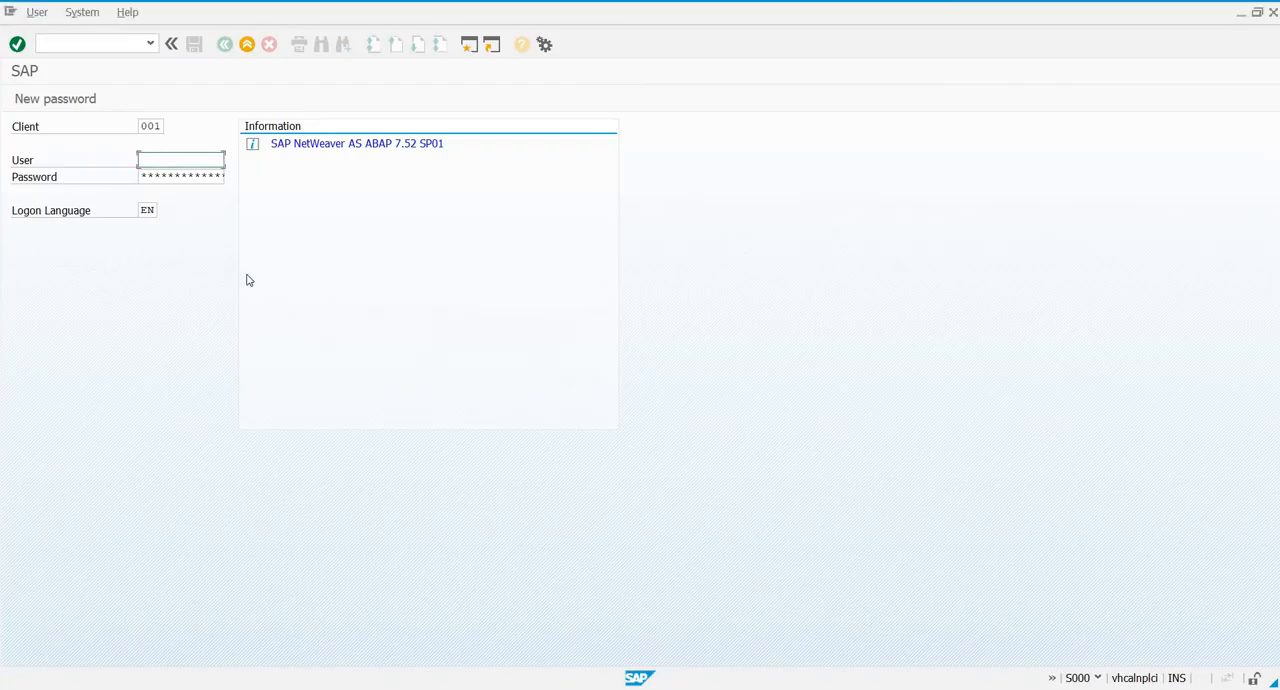
- Switch to the SAP logon screen and enter sap* as the user
text(sap*)
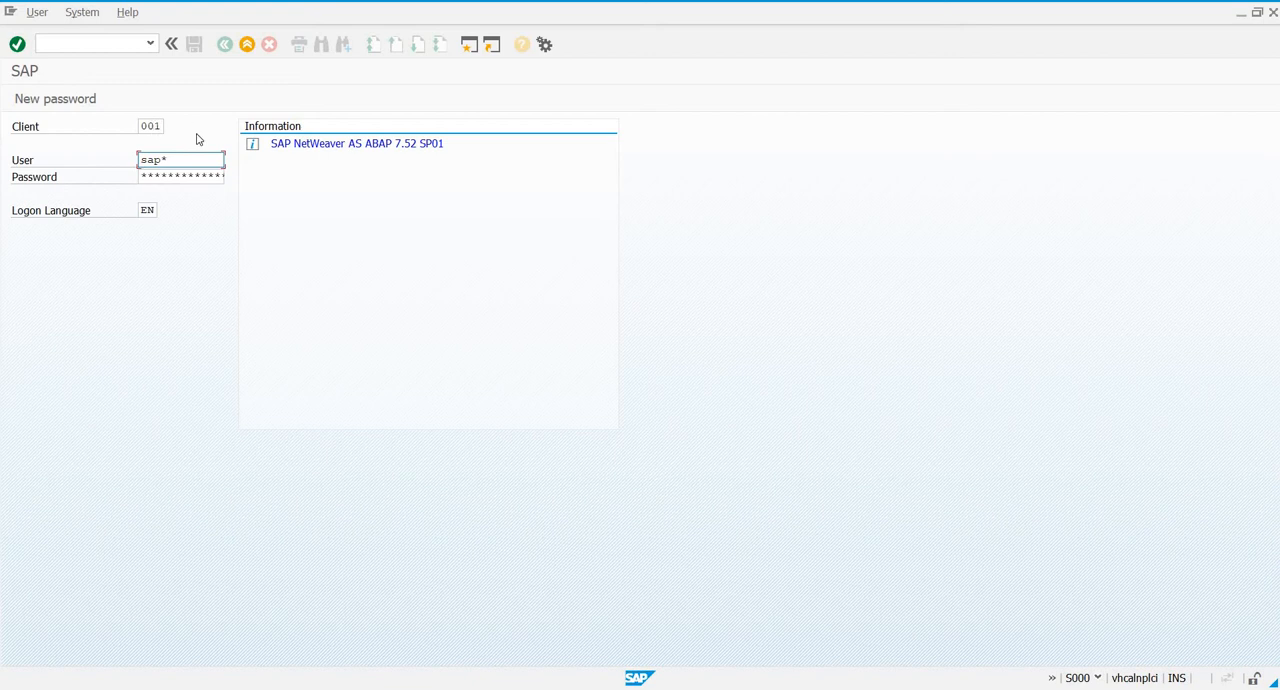
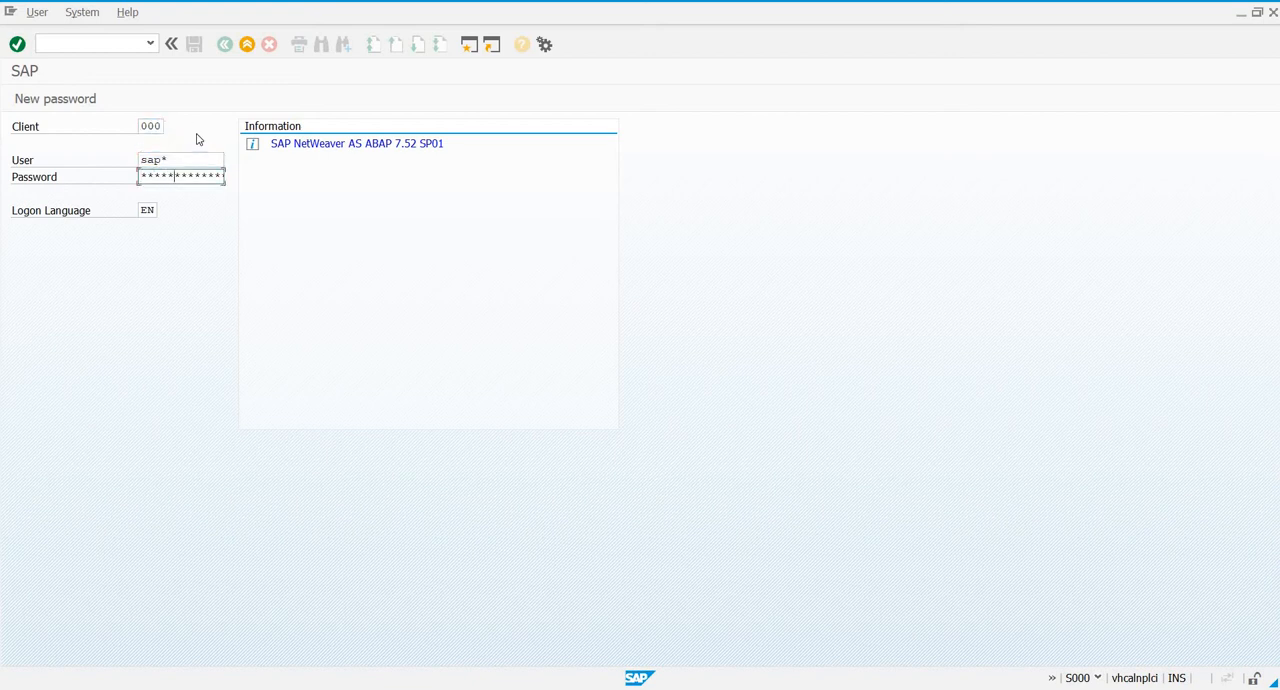
- Try to log on to client 000 as sap* with the filled-in password and logon language EN
key(Return)
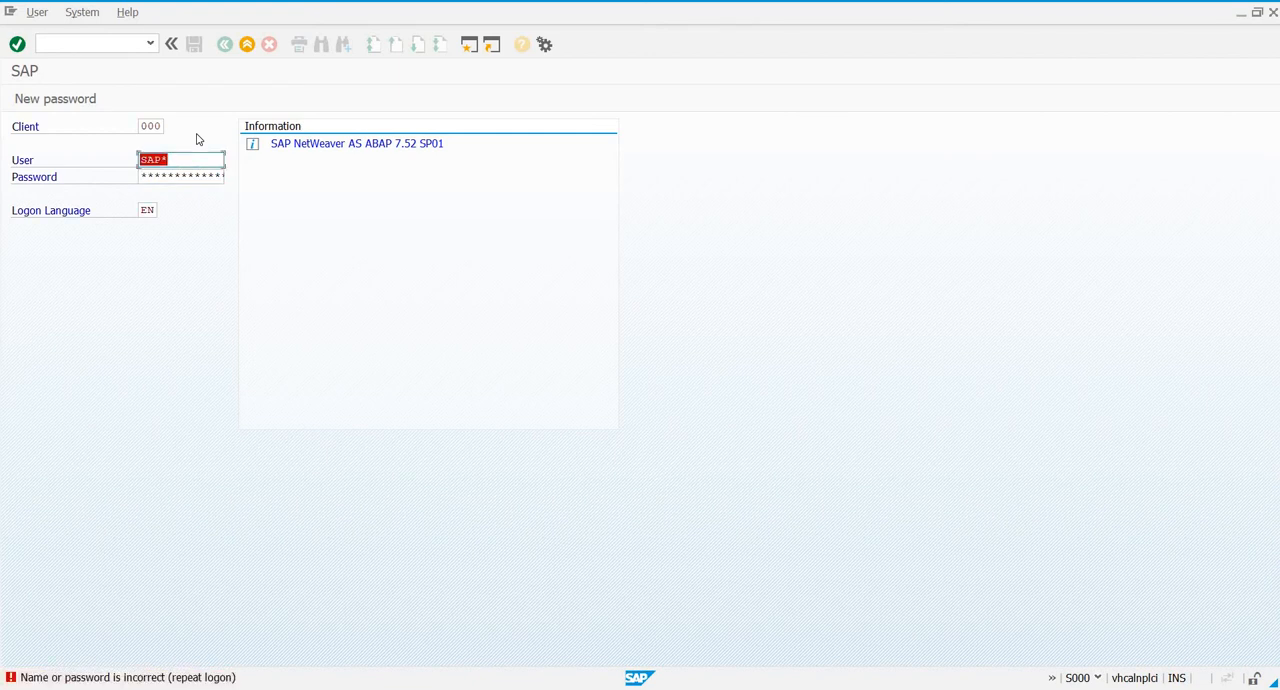
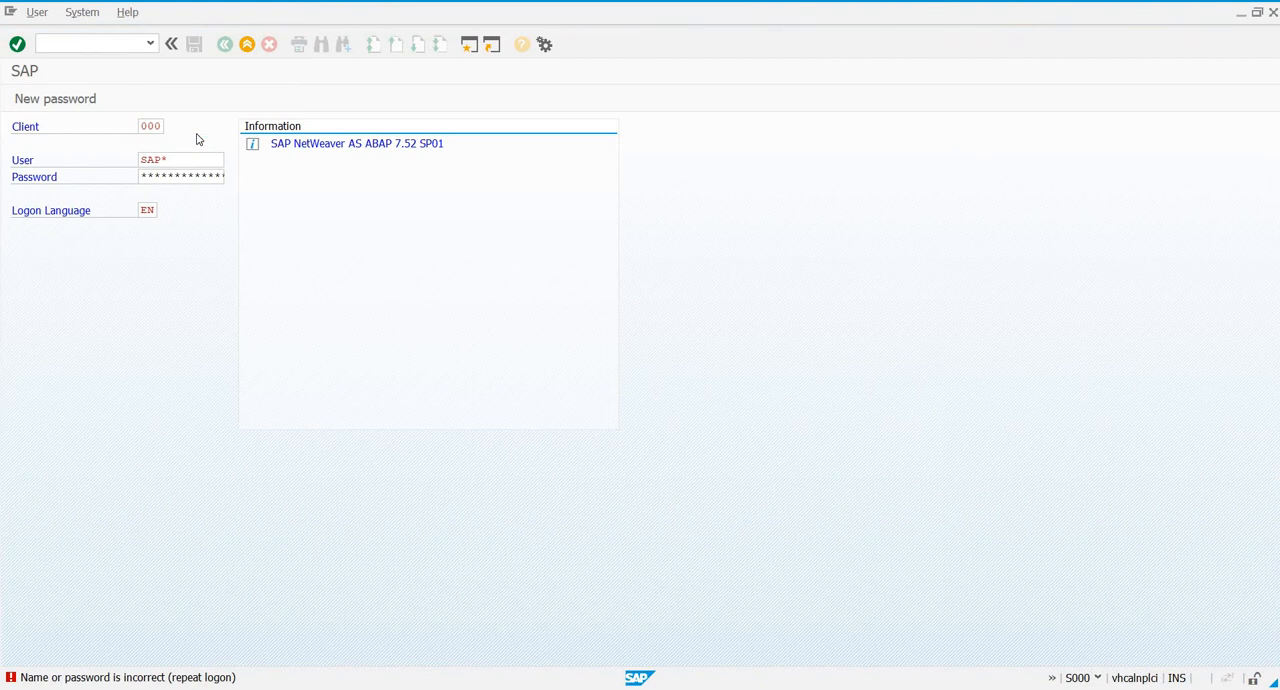
- Complete the logon and open SAP License Administration with transaction SLICENSE
click(448, 457)
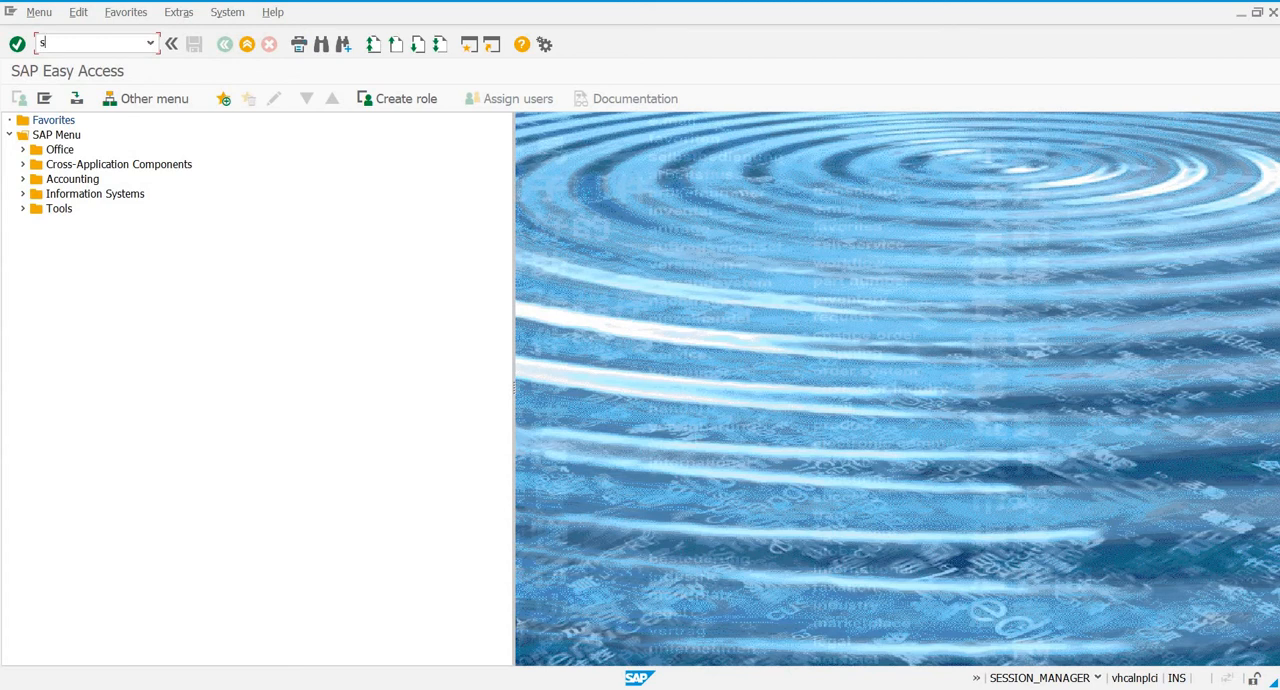
text(ense)
key(Return)
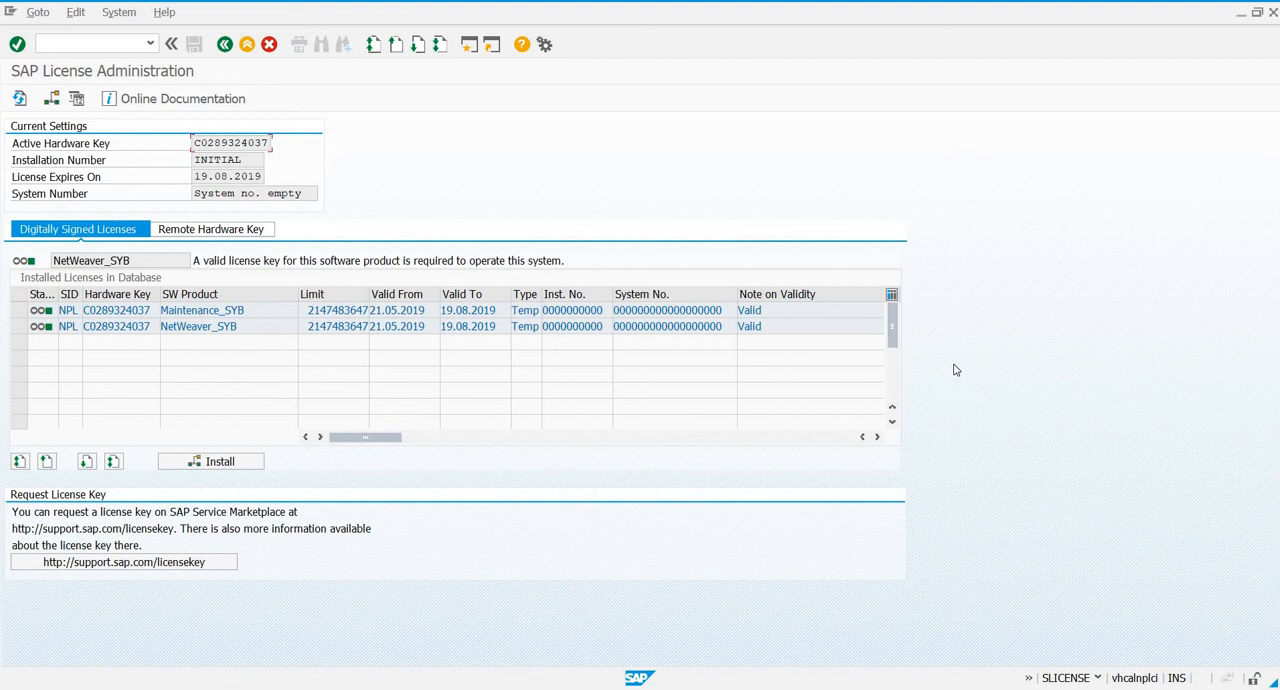
- Delete the temporary Maintenance_SYB and NetWeaver_SYB licenses from the installed licenses, acknowledging each deletion
click(22, 314)
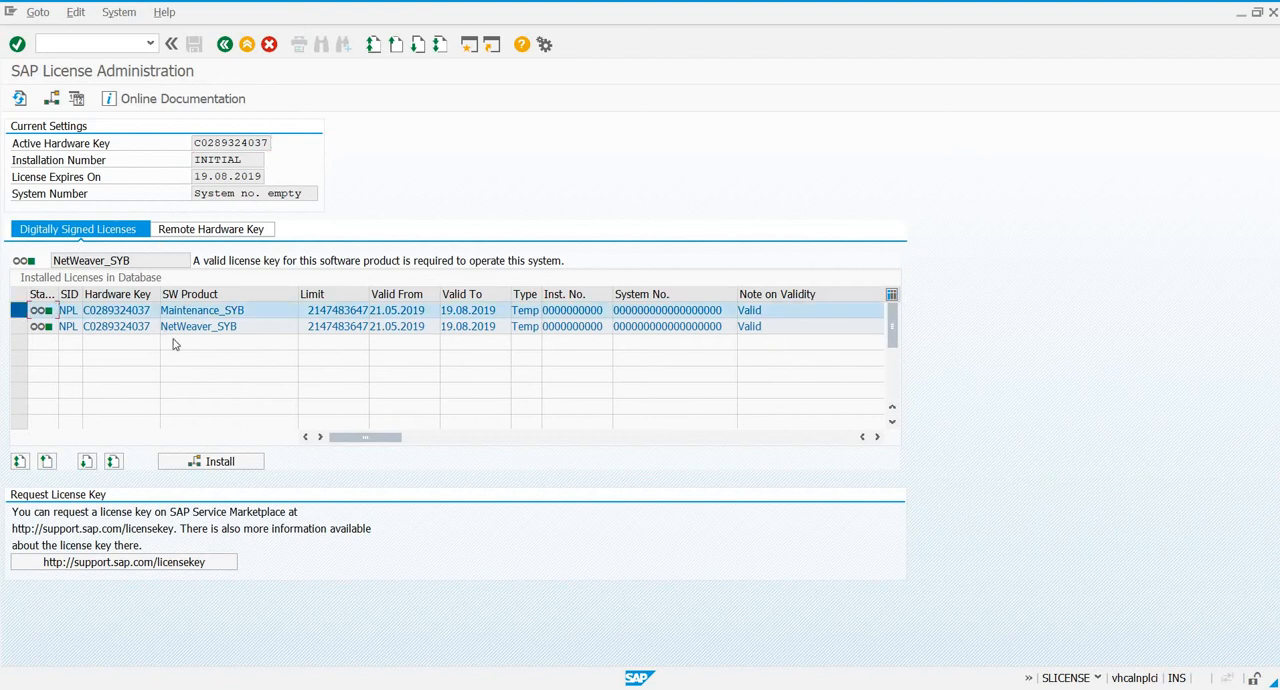
click(79, 12)
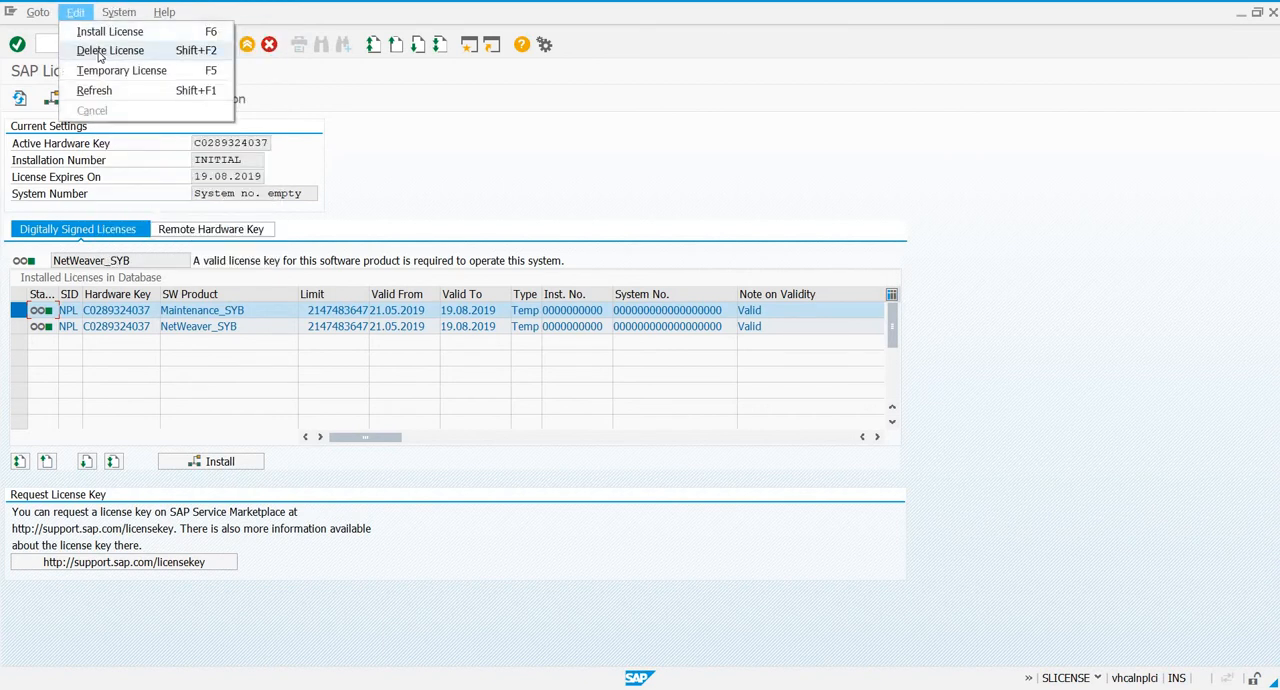
click(100, 51)
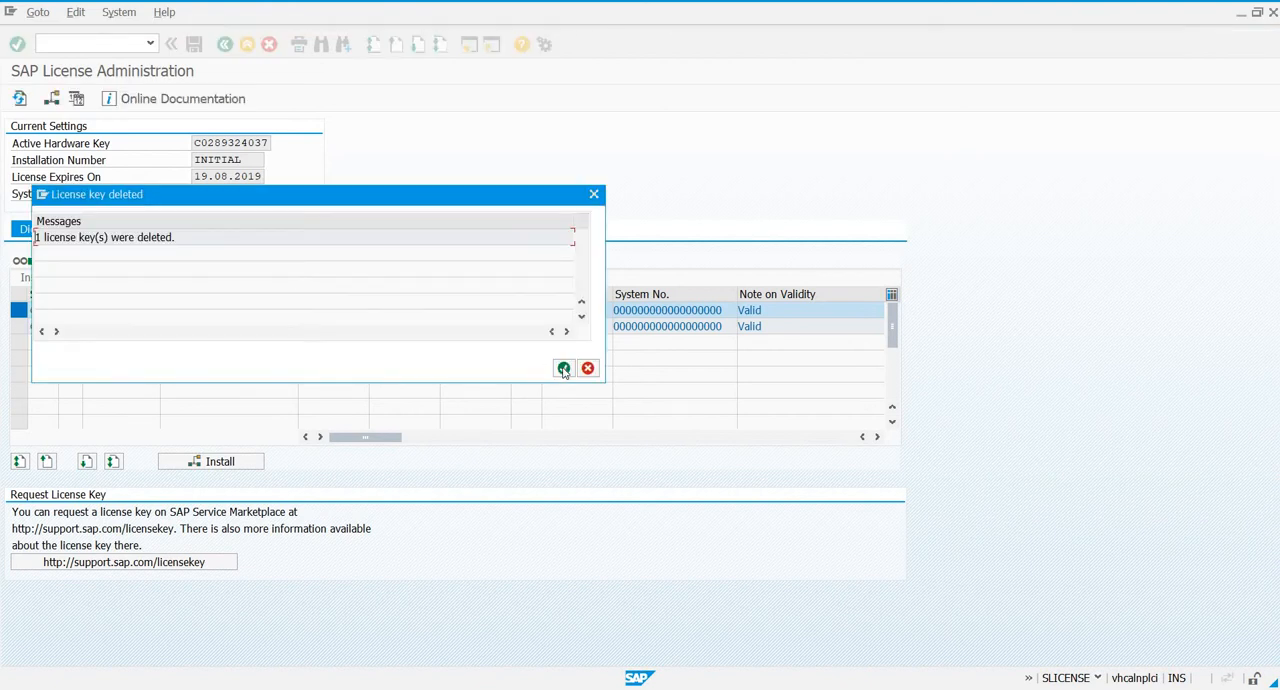
click(563, 370)
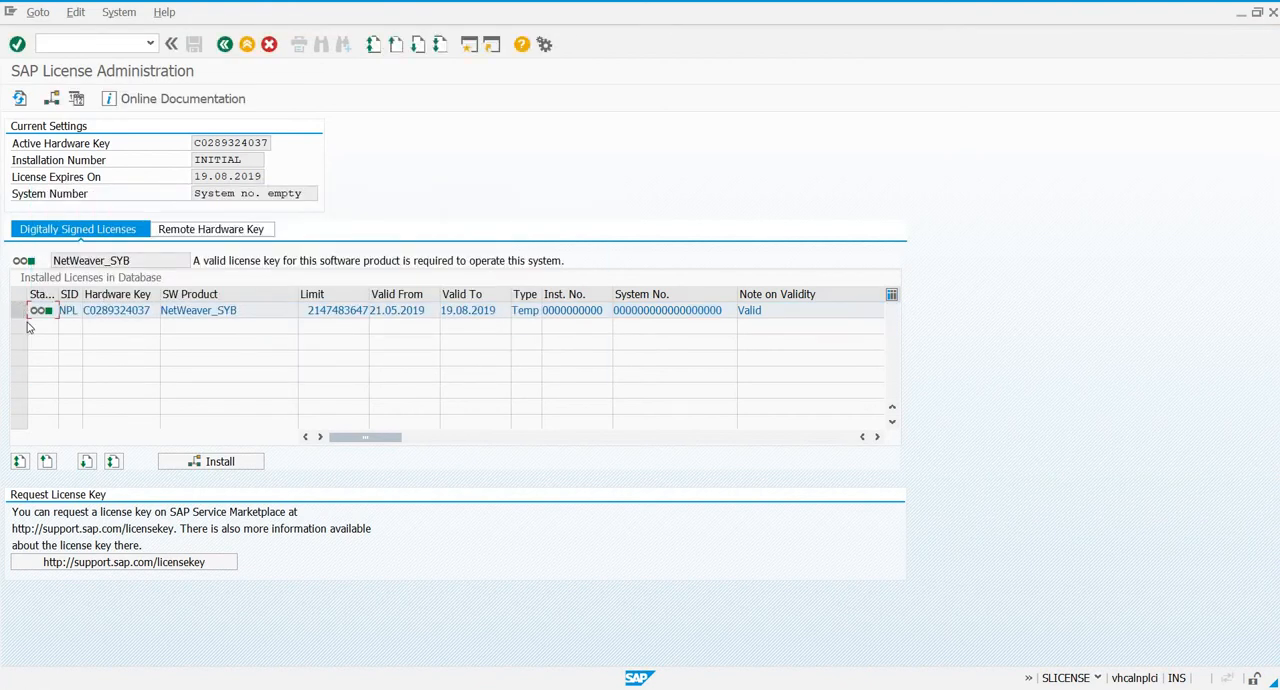
click(75, 12)
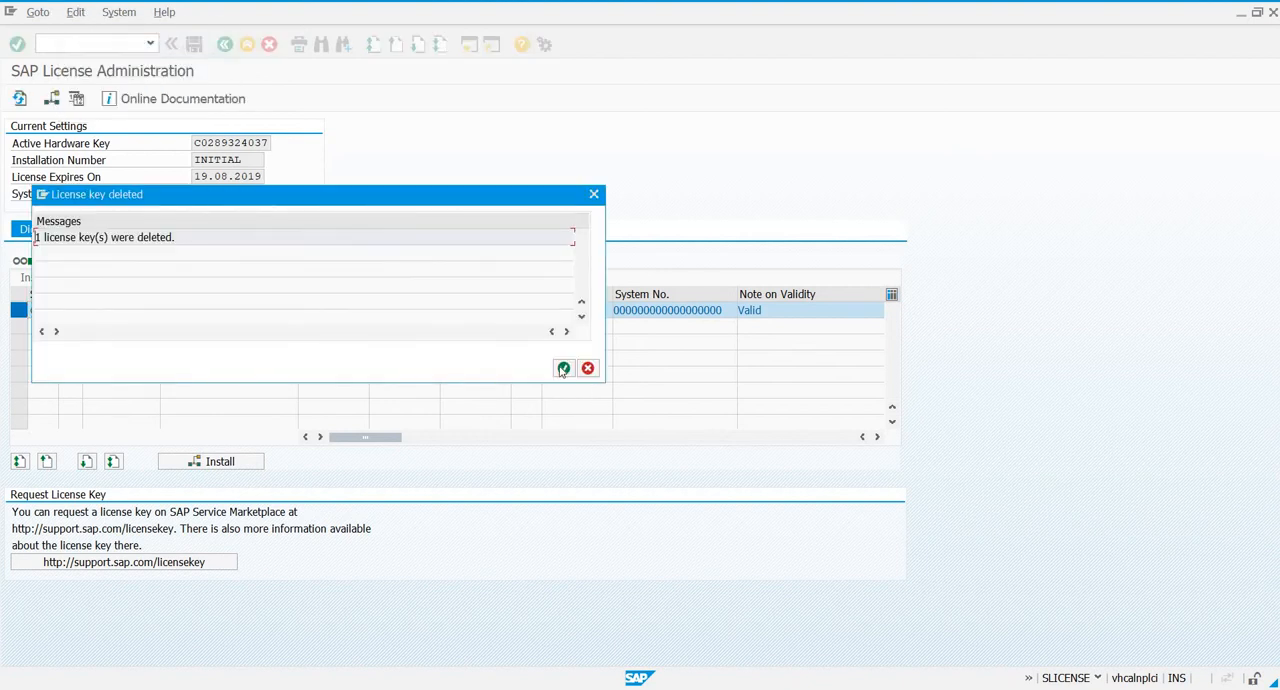
click(563, 369)
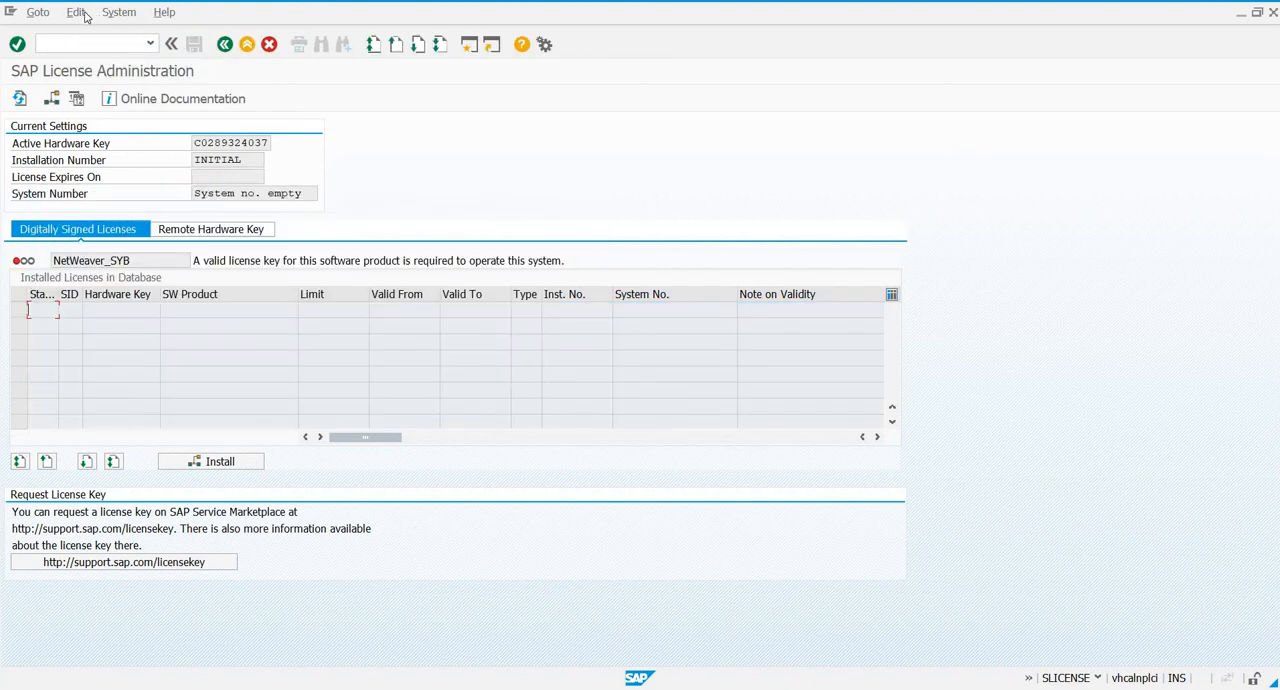
- Install the license from NPL.txt on the Desktop, allowing access to the file, and check its Valid To date before leaving License Administration
click(78, 13)
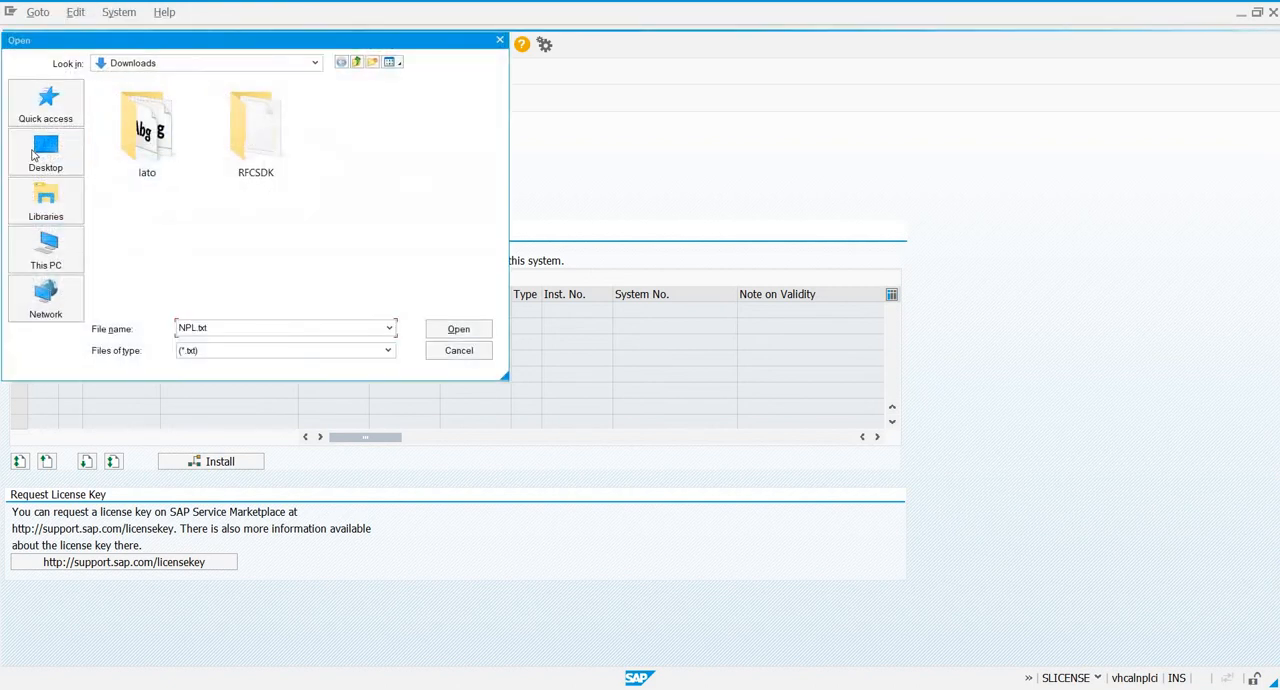
click(46, 155)
double_click(363, 246)
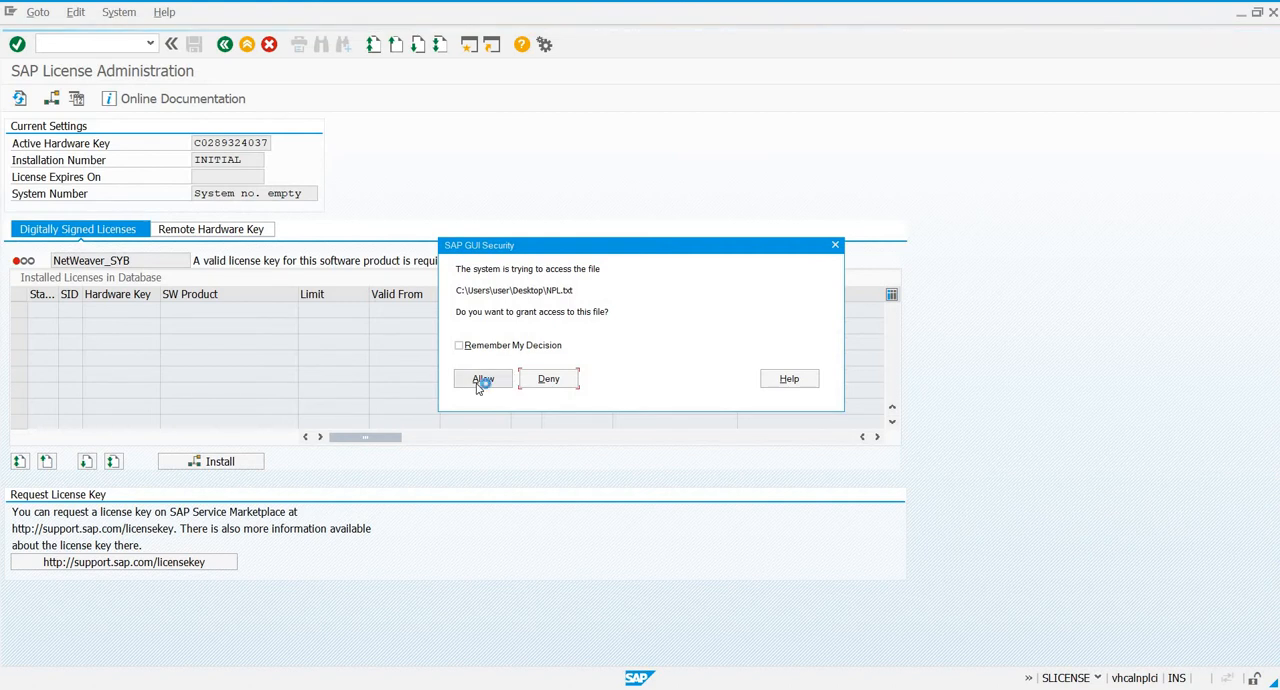
click(480, 385)
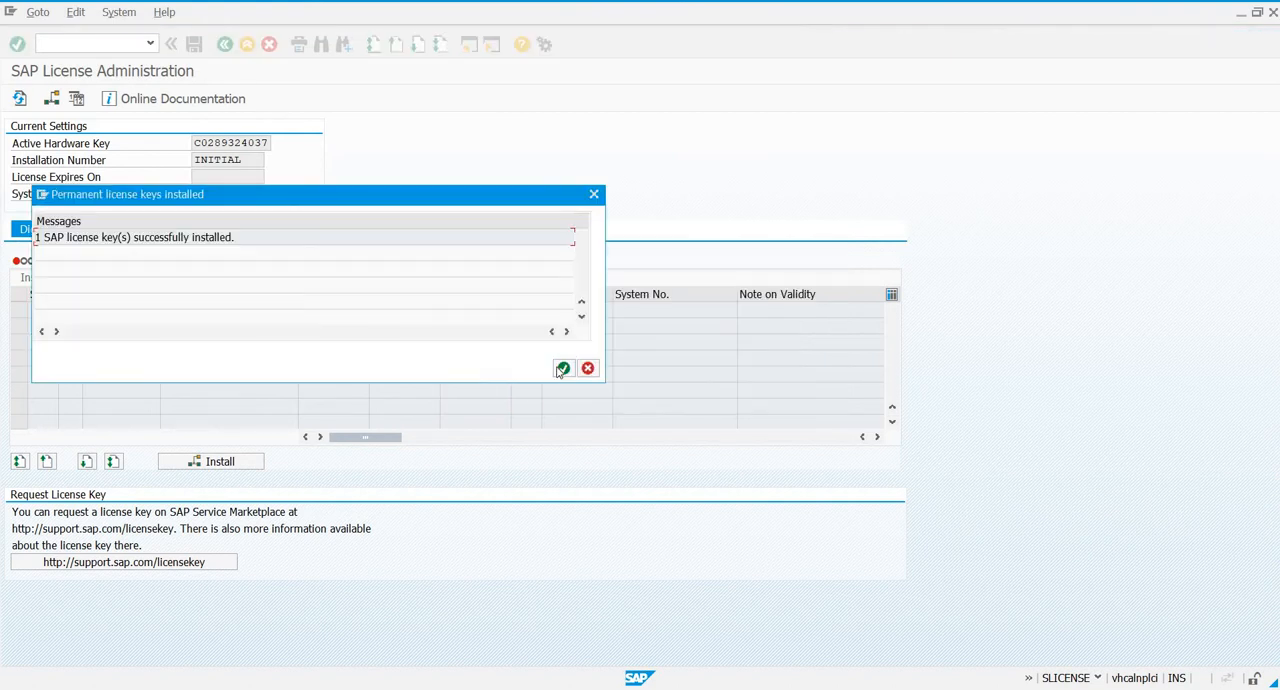
click(562, 369)
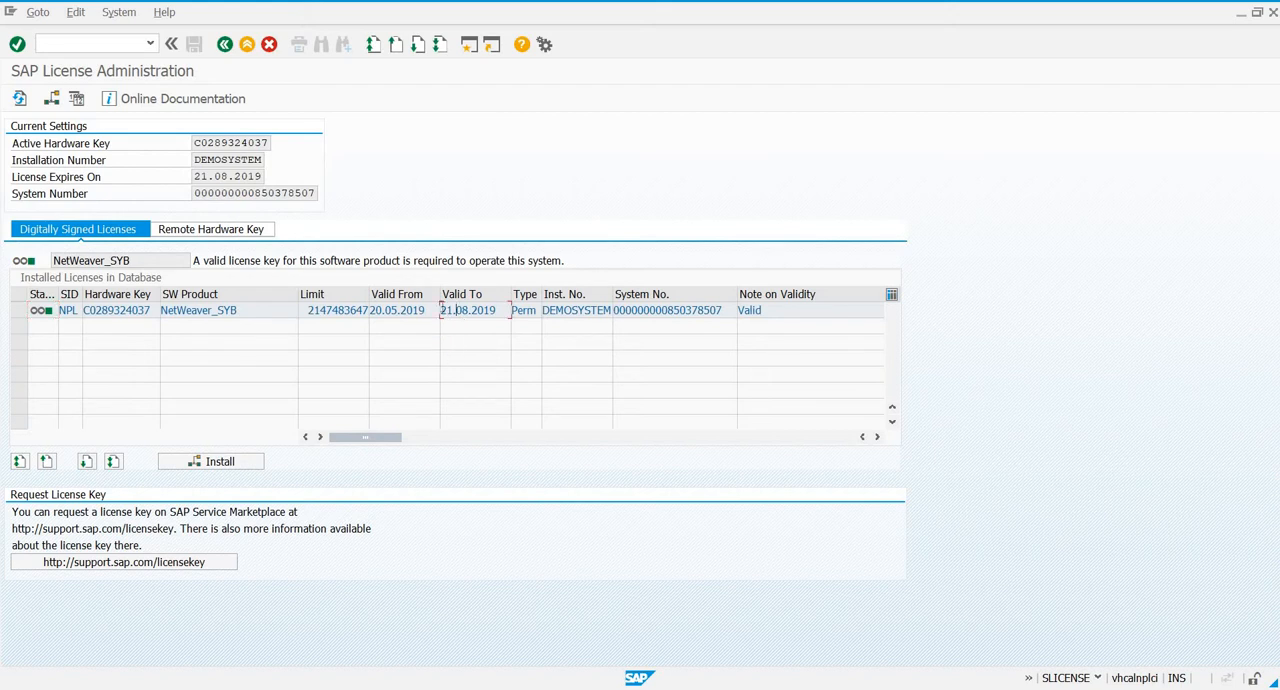
drag(440, 310, 493, 310)
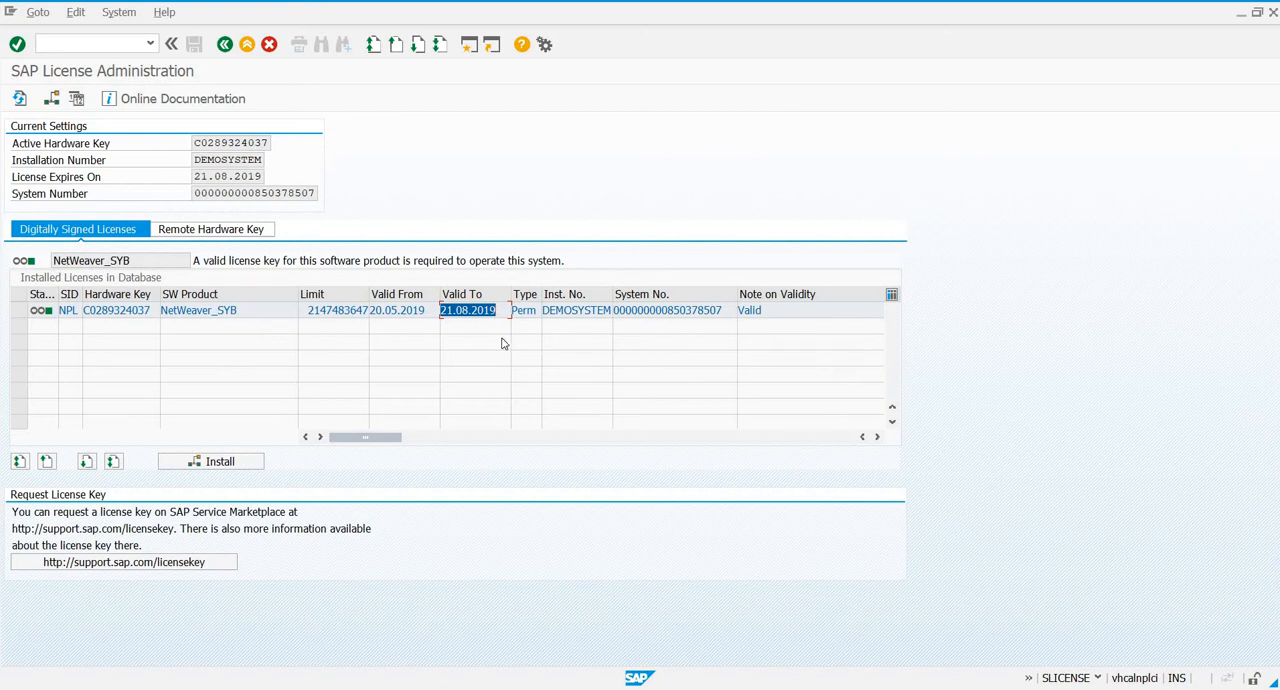
click(247, 45)
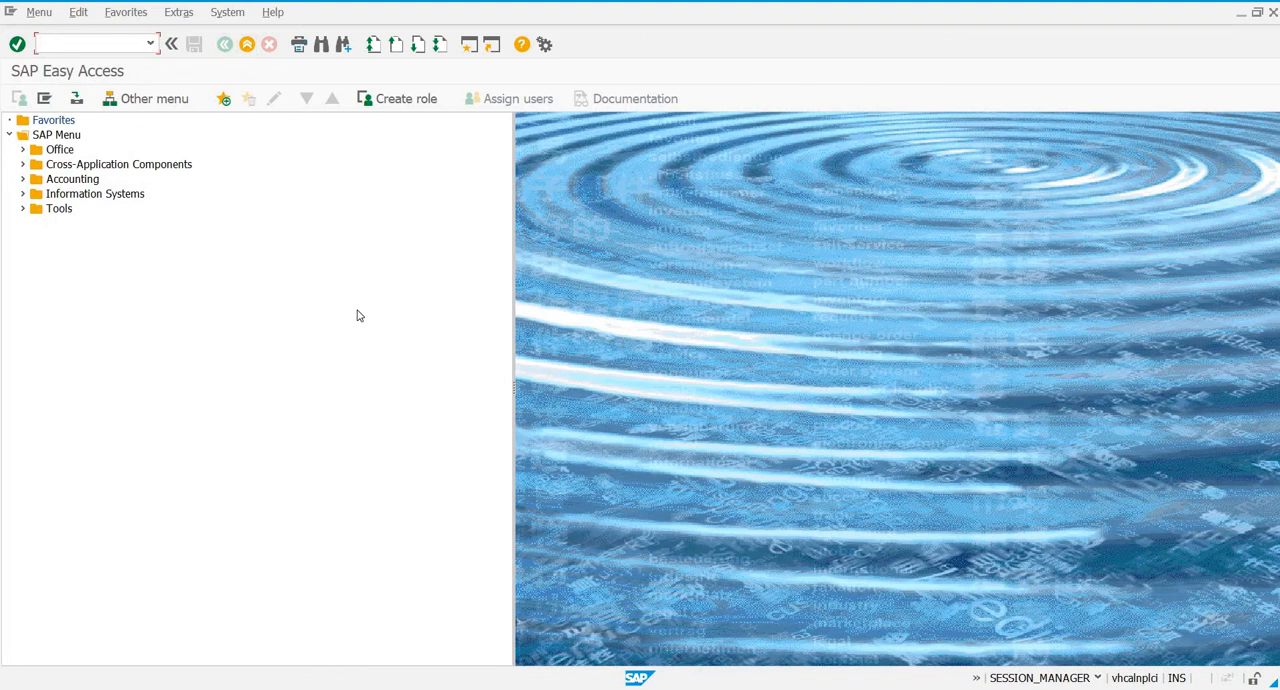
- Display the system status and its kernel information, moving both windows so their details can be read
click(228, 13)
click(244, 239)
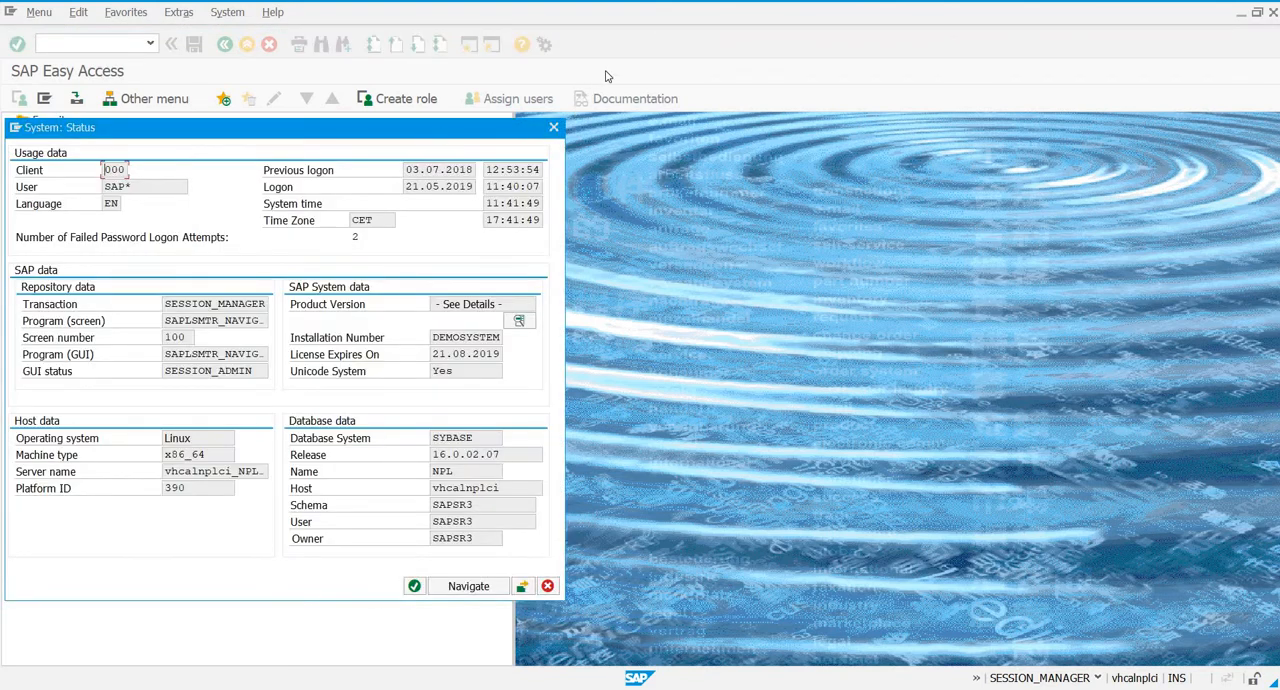
drag(540, 127, 777, 85)
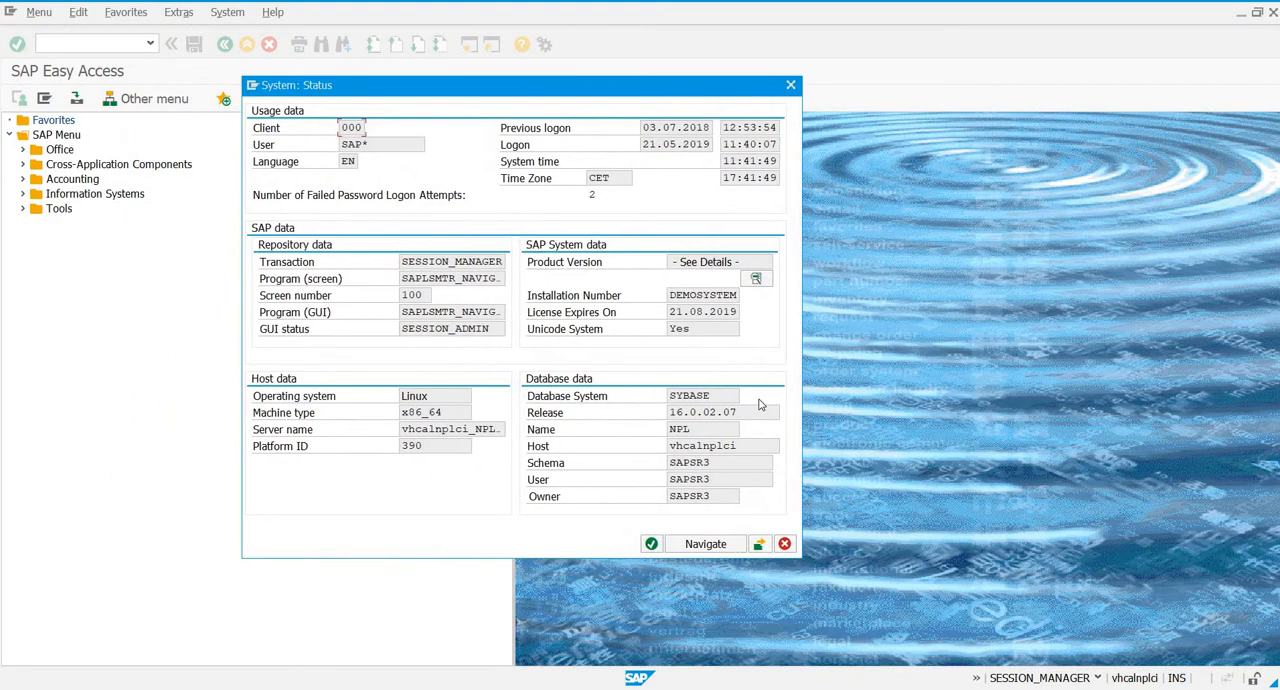
click(759, 543)
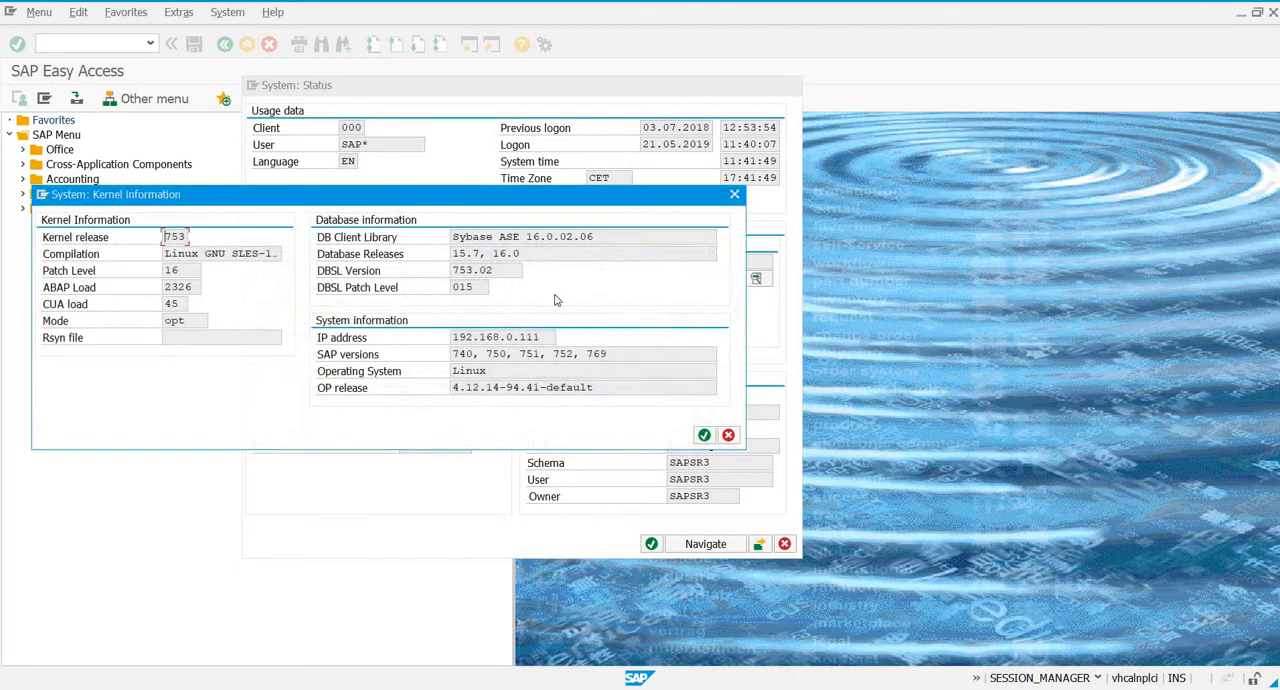
drag(482, 199, 856, 53)
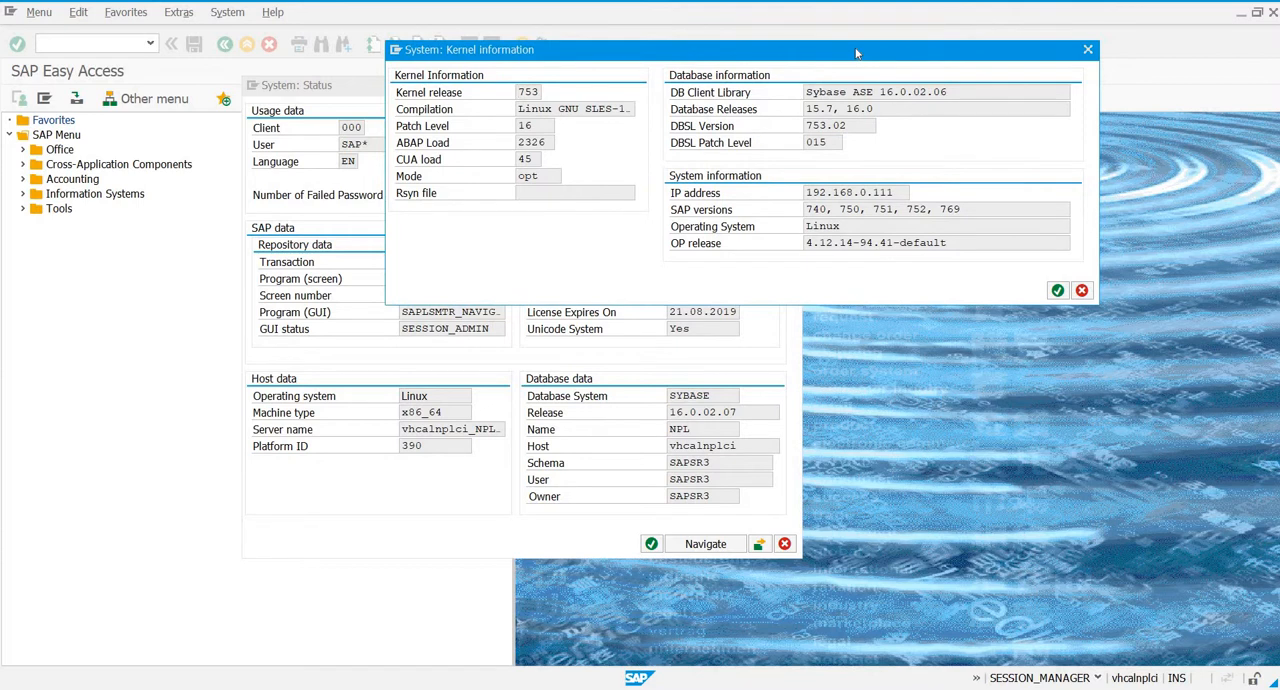